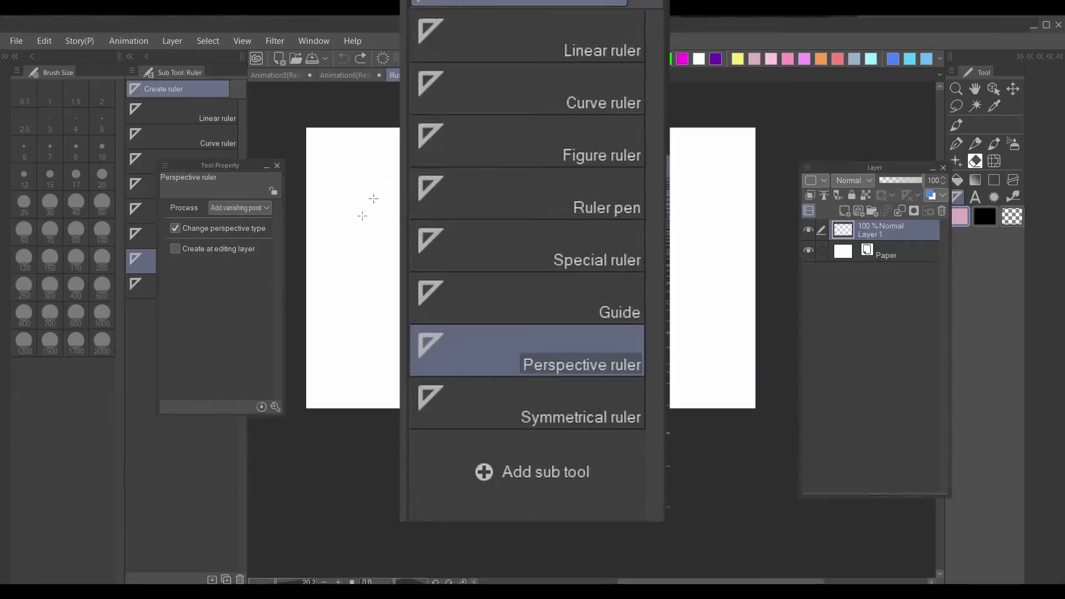
drag(390, 294, 460, 269)
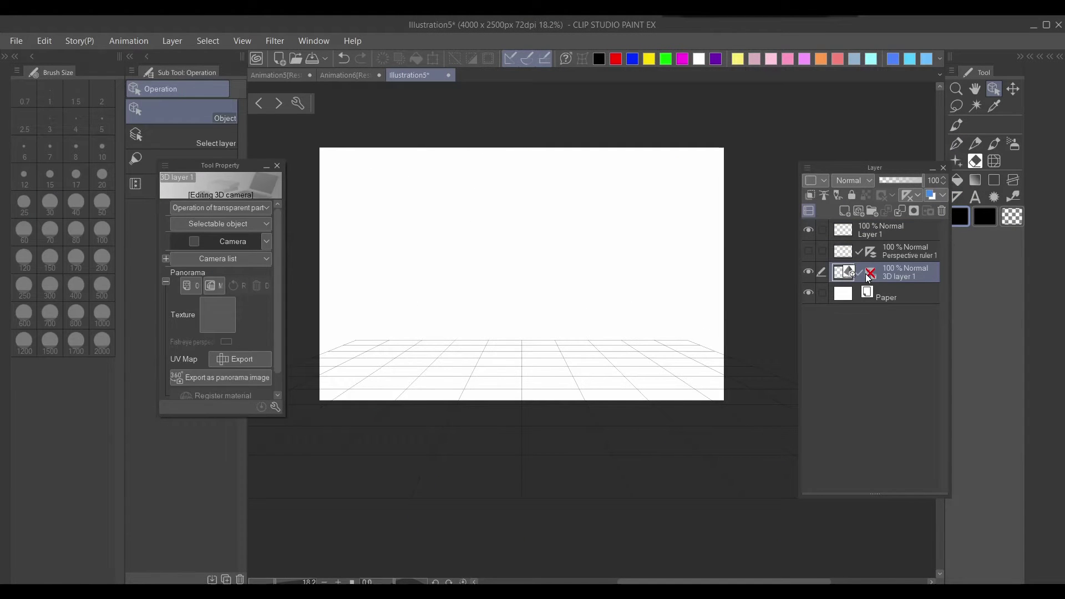
shift+click(867, 274)
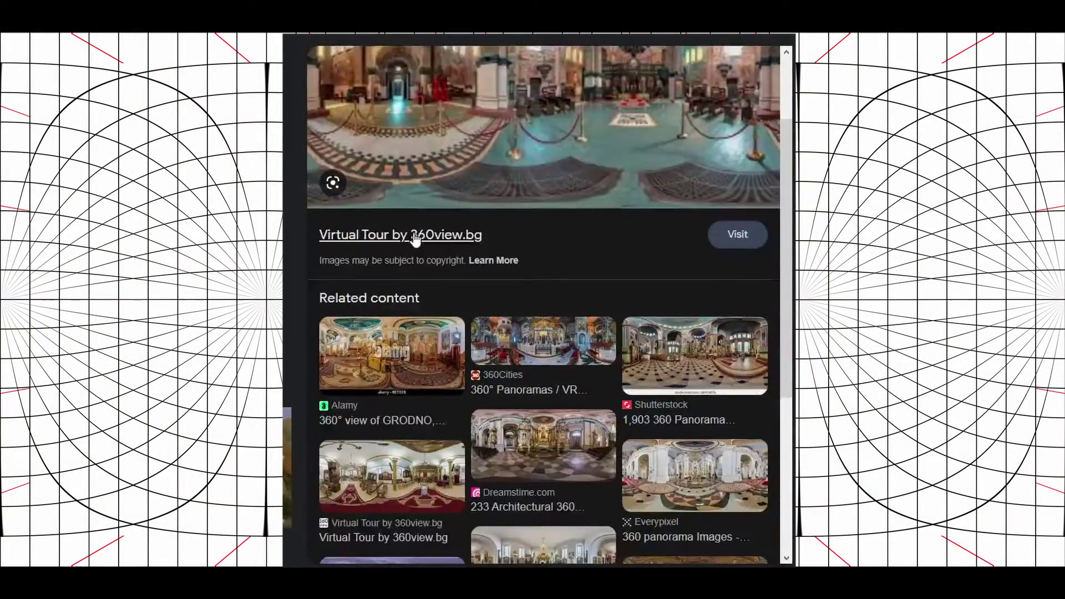
scroll(415, 239, down, 4)
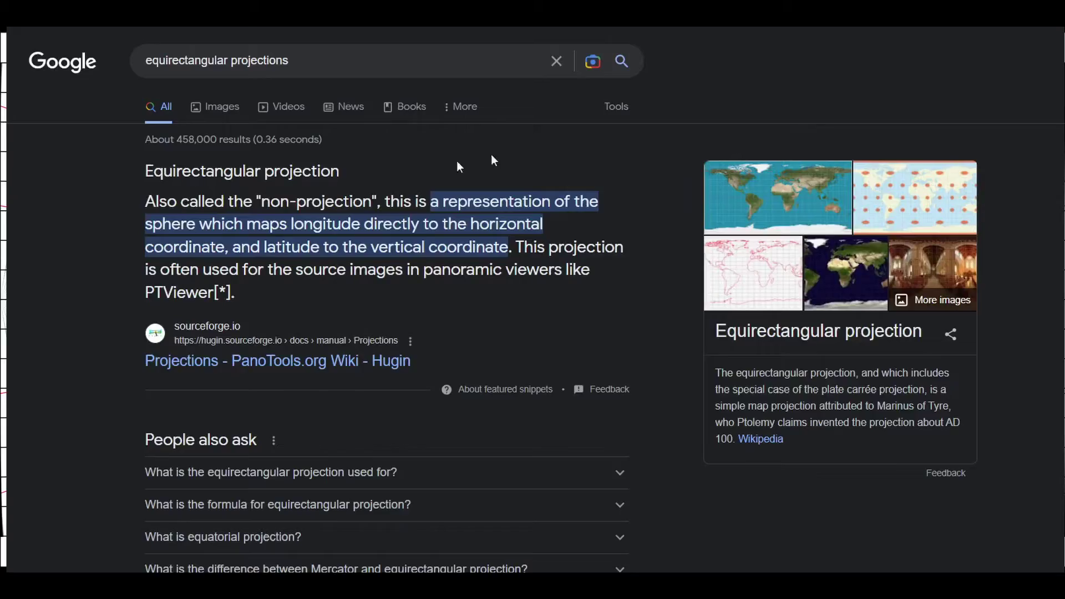
Browse 360-degree panorama image results and the Poly Haven HDRI library for example backgrounds
drag(331, 166, 580, 173)
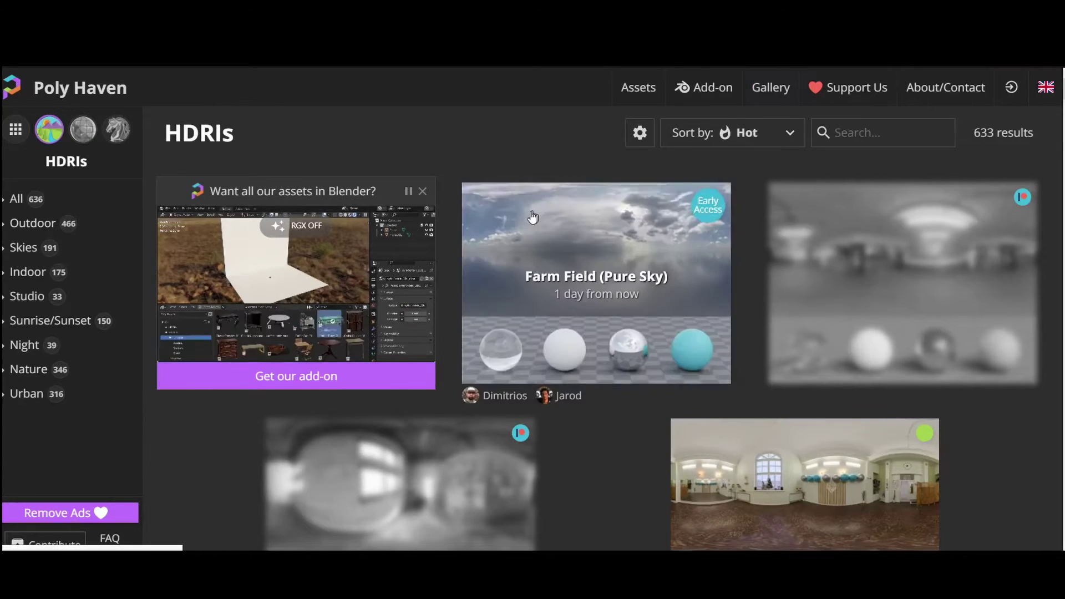
scroll(614, 228, down, 10)
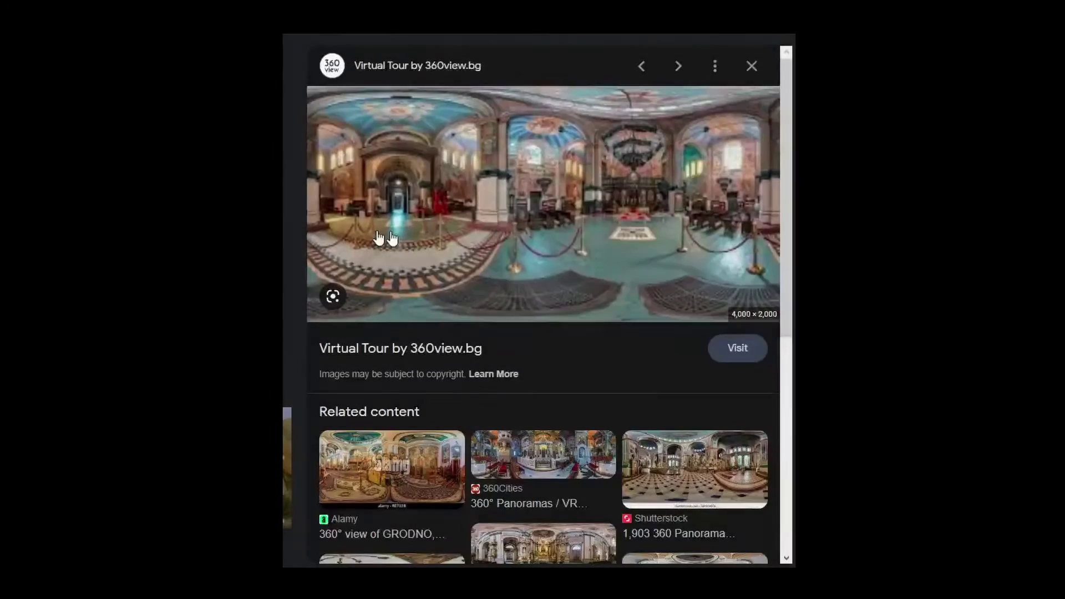
scroll(411, 238, down, 7)
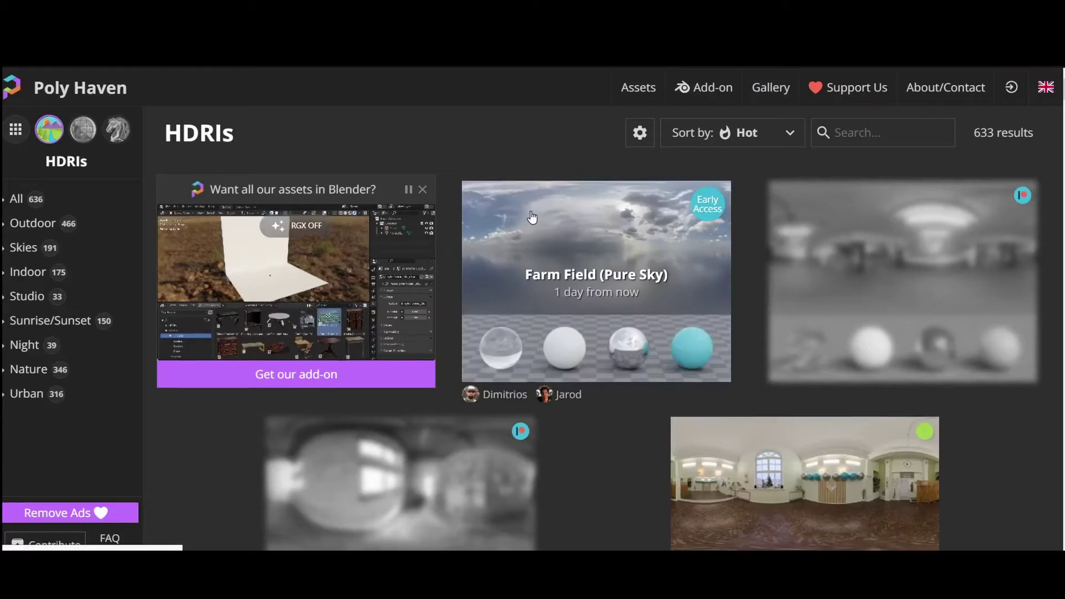
scroll(620, 229, down, 5)
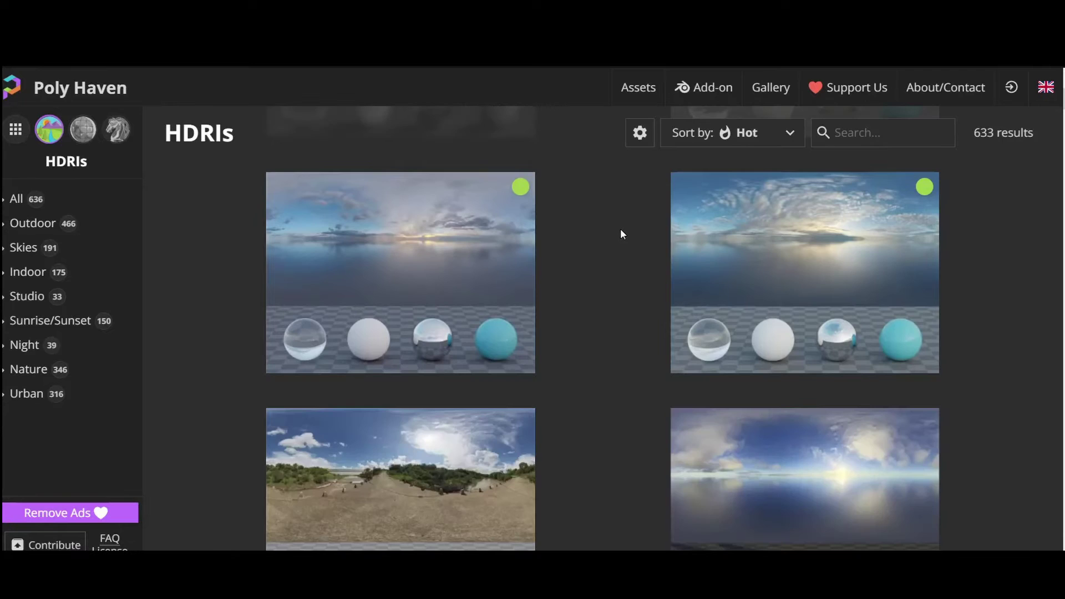
scroll(616, 232, down, 15)
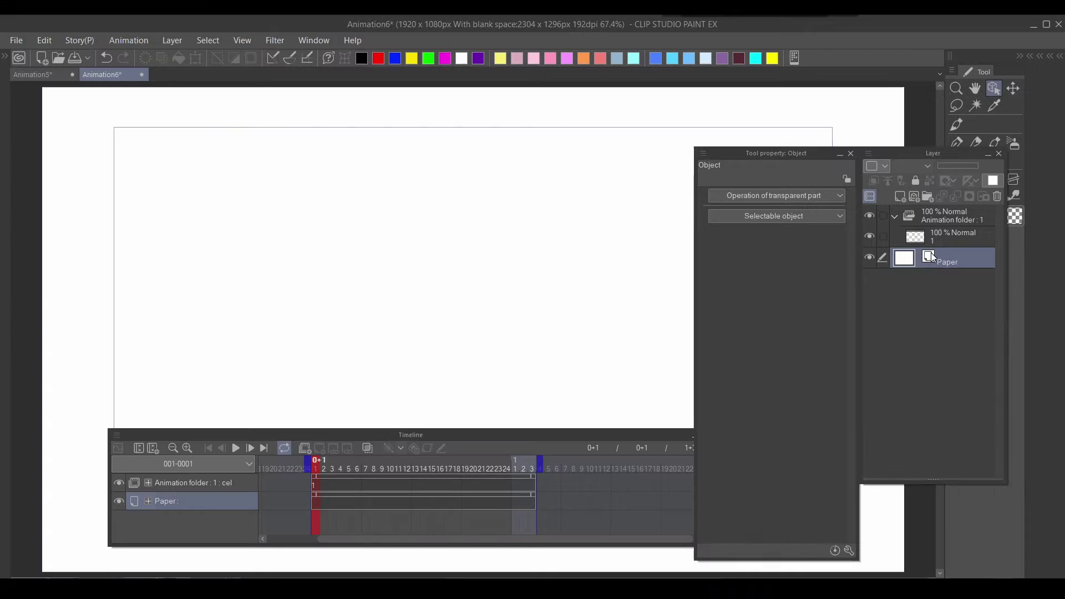
Add a new 3D layer directly above the Paper layer and shift the Tool property palette slightly aside
right_click(943, 260)
mouse_move(833, 262)
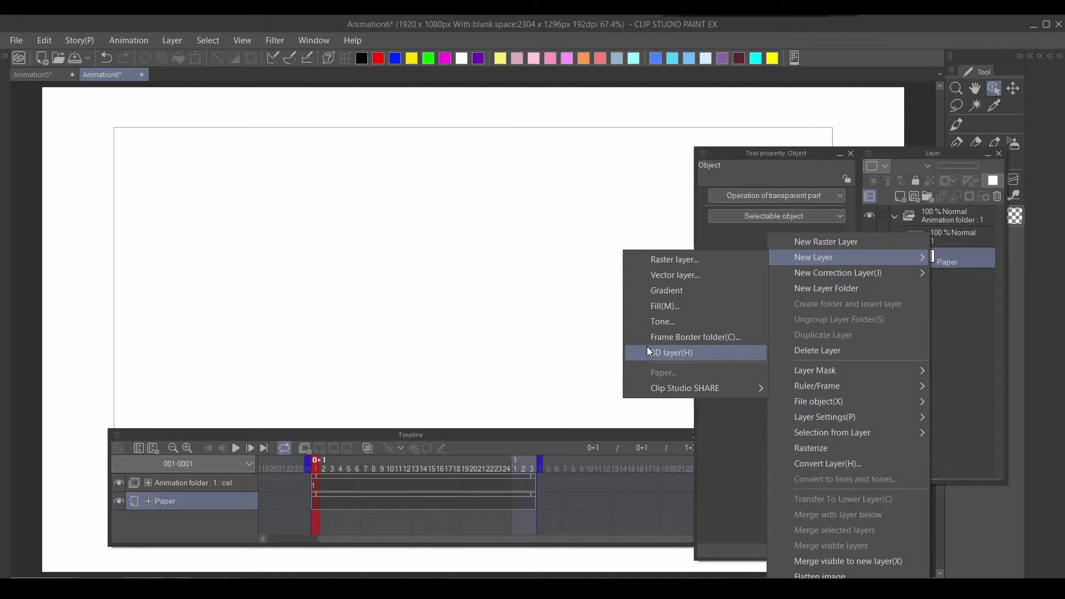
click(671, 353)
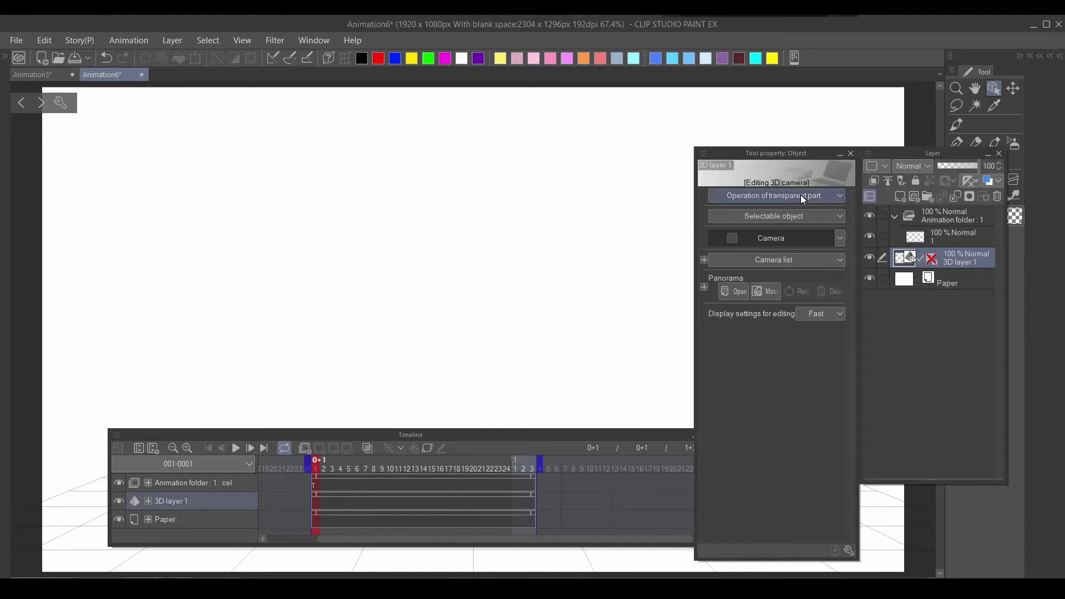
mouse_move(771, 159)
mouse_down()
mouse_move(744, 152)
mouse_move(757, 162)
mouse_up()
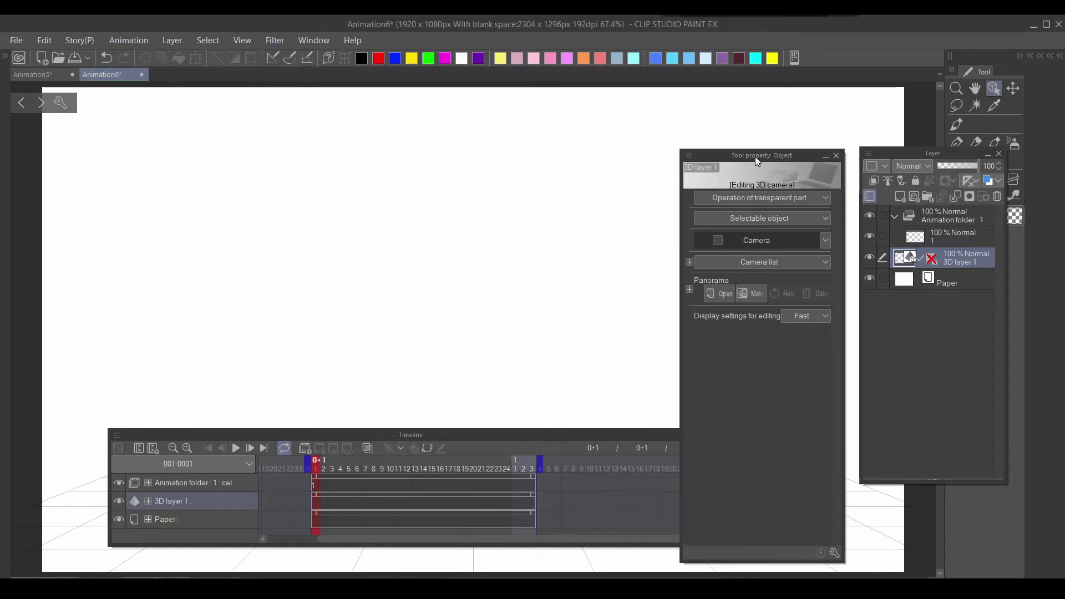
Hide the Tool property palette and show it again
click(309, 40)
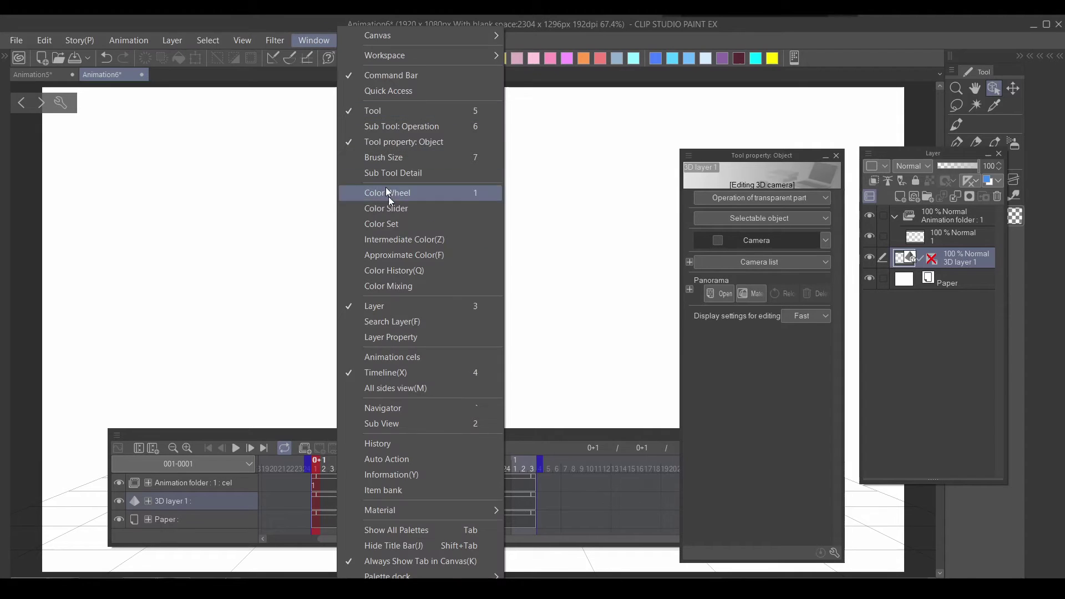
click(384, 141)
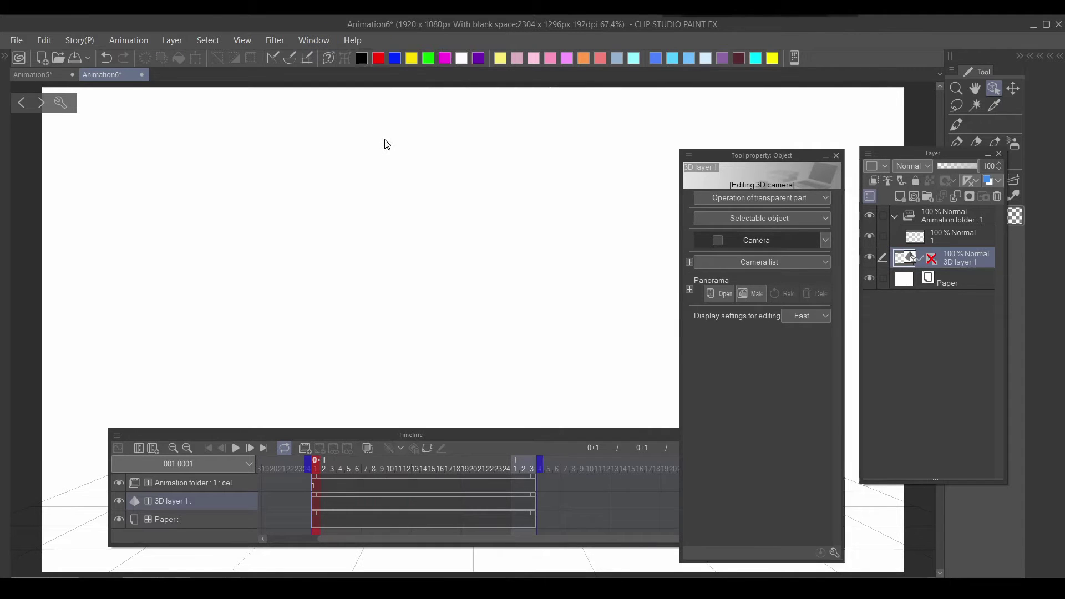
click(314, 40)
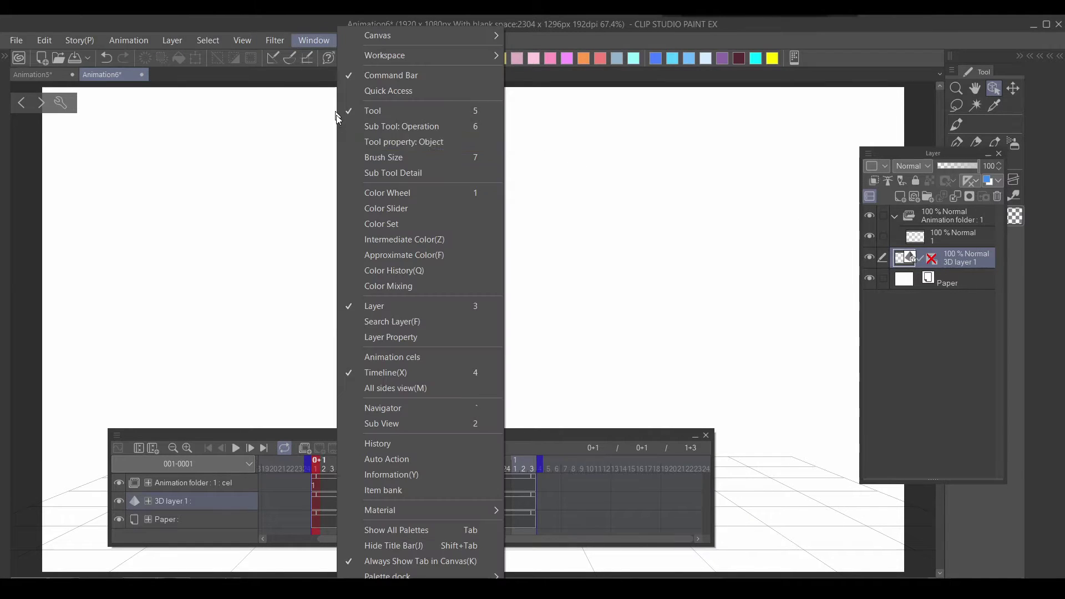
click(369, 143)
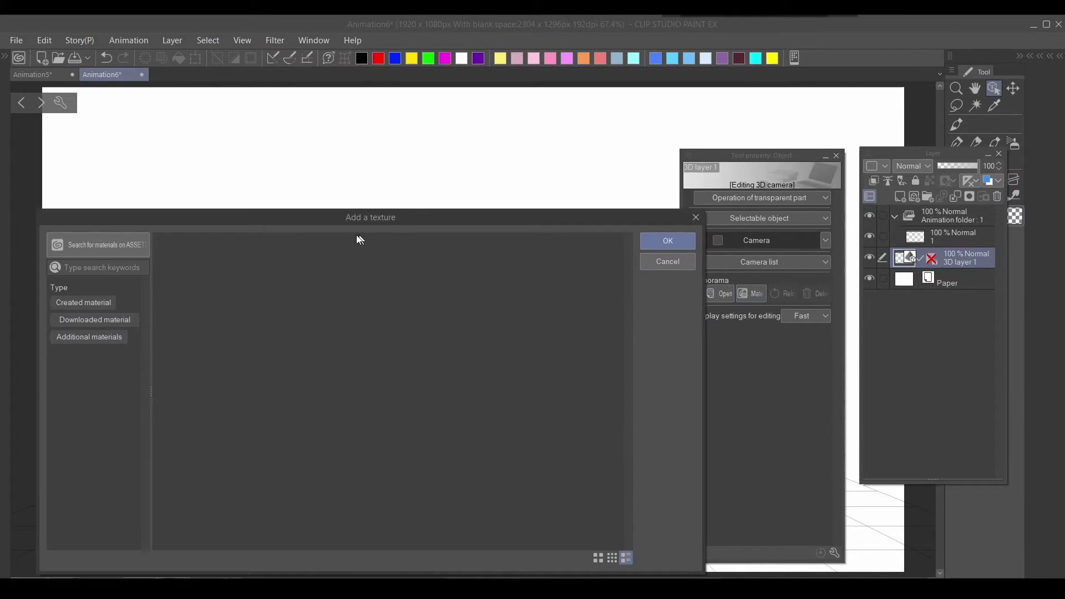
Load the coloured spherical perspective grid material as the 3D layer's panorama and reframe its camera to perspective 8.37
click(549, 281)
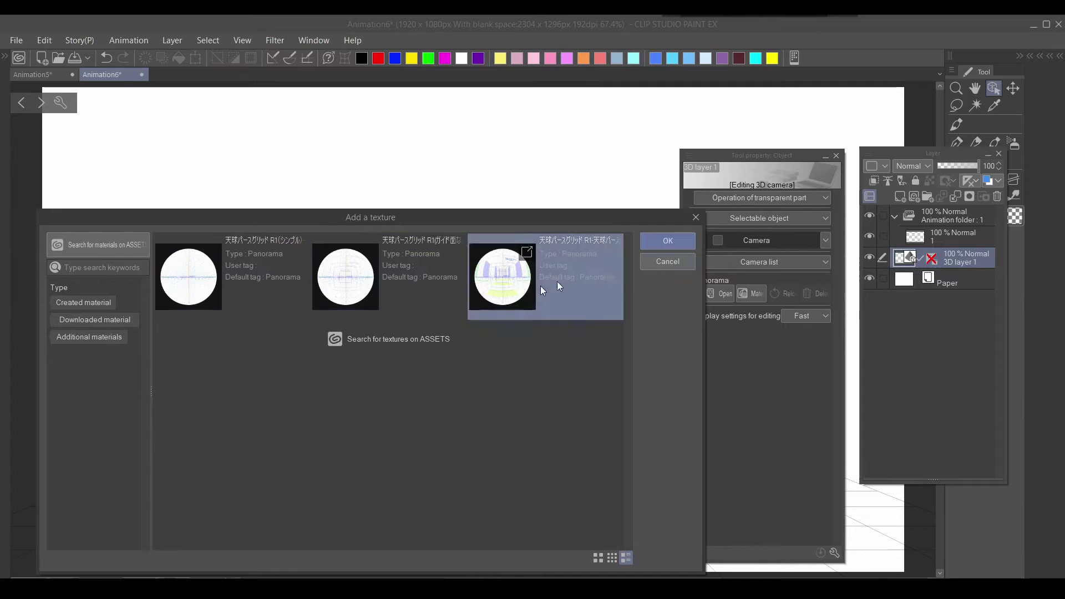
click(668, 240)
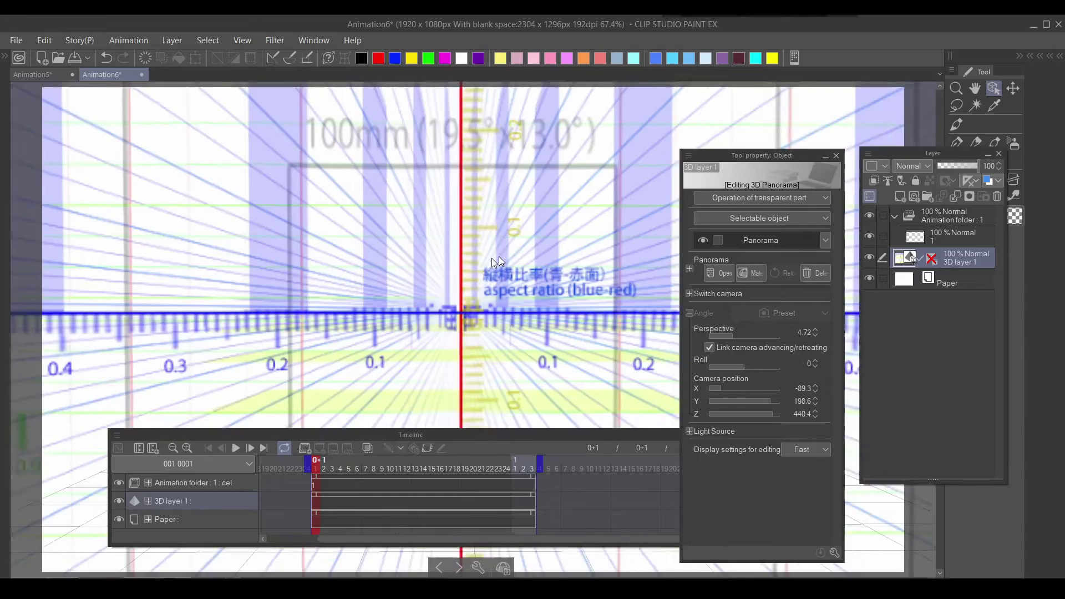
drag(497, 262, 414, 303)
key(Tab)
scroll(437, 293, up, 3)
scroll(436, 293, down, 6)
key(Tab)
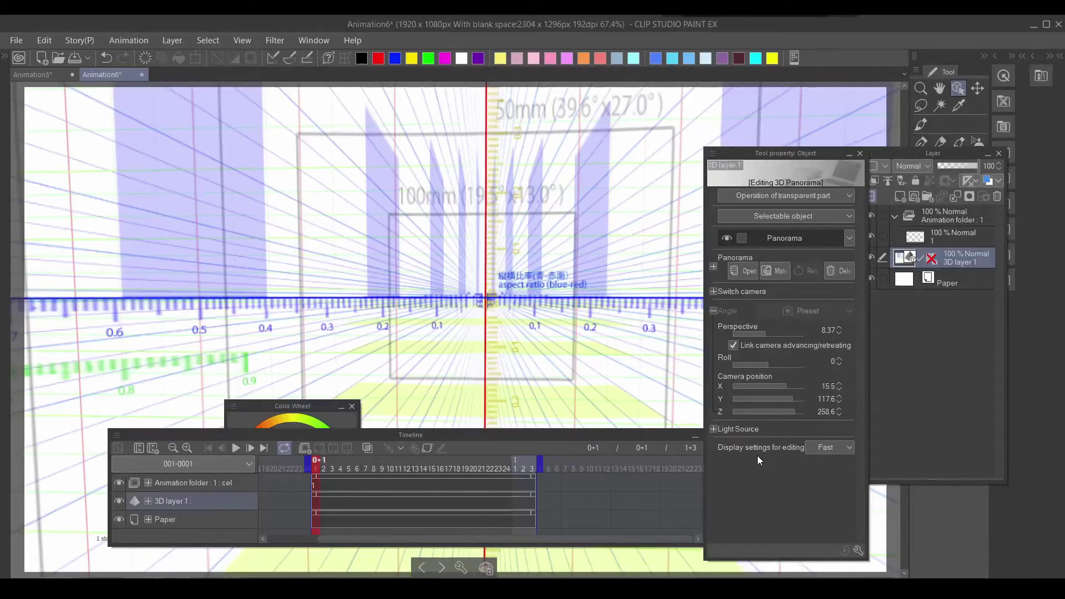
Expand the panorama settings of the 3D layer and set its fish-eye perspective to 100
drag(783, 371, 768, 369)
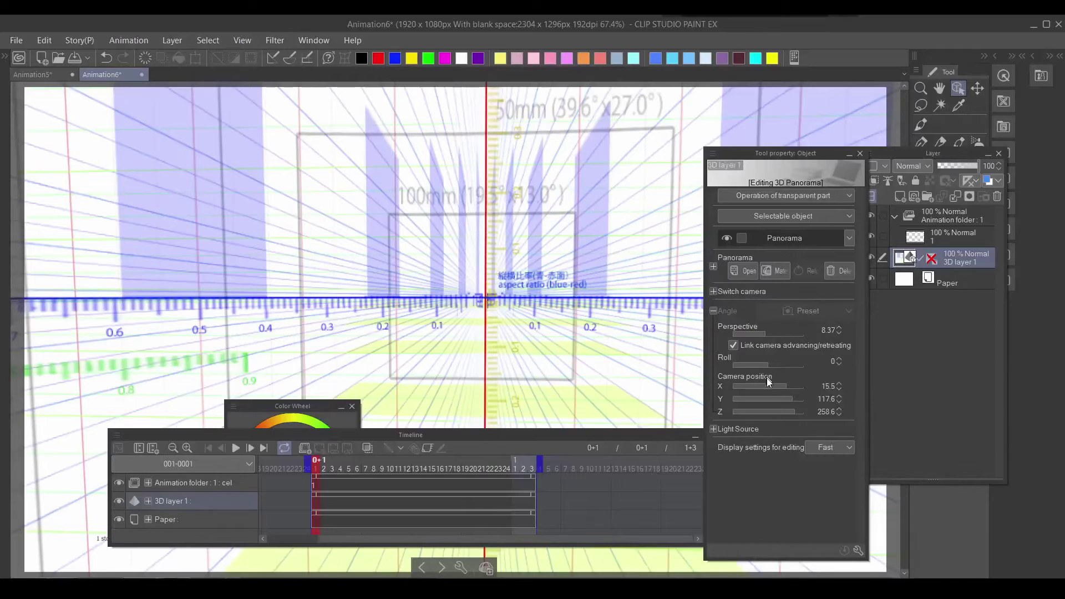
click(713, 267)
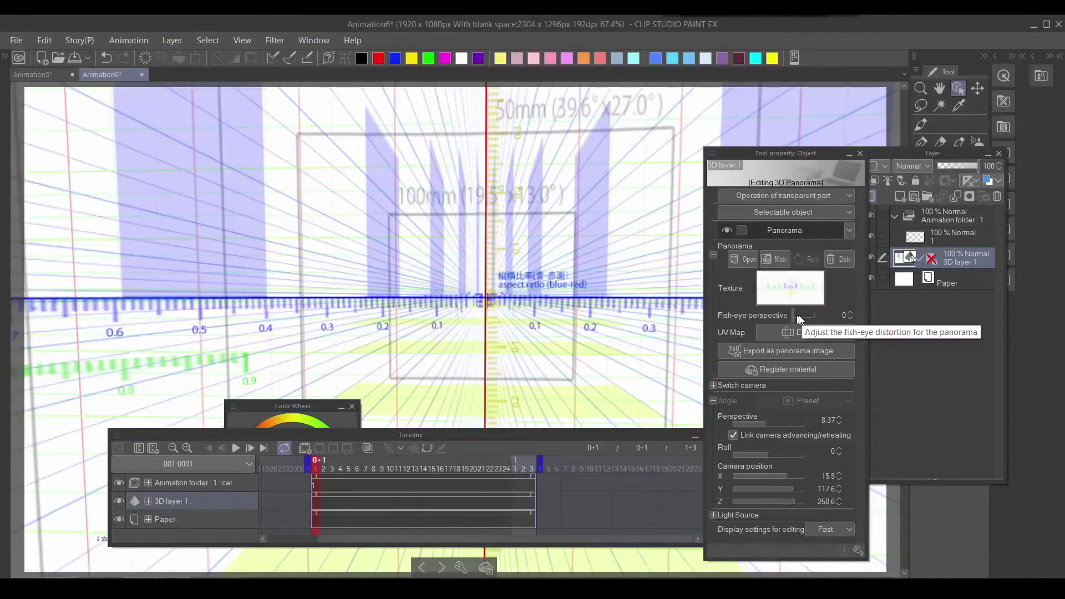
drag(796, 319, 828, 320)
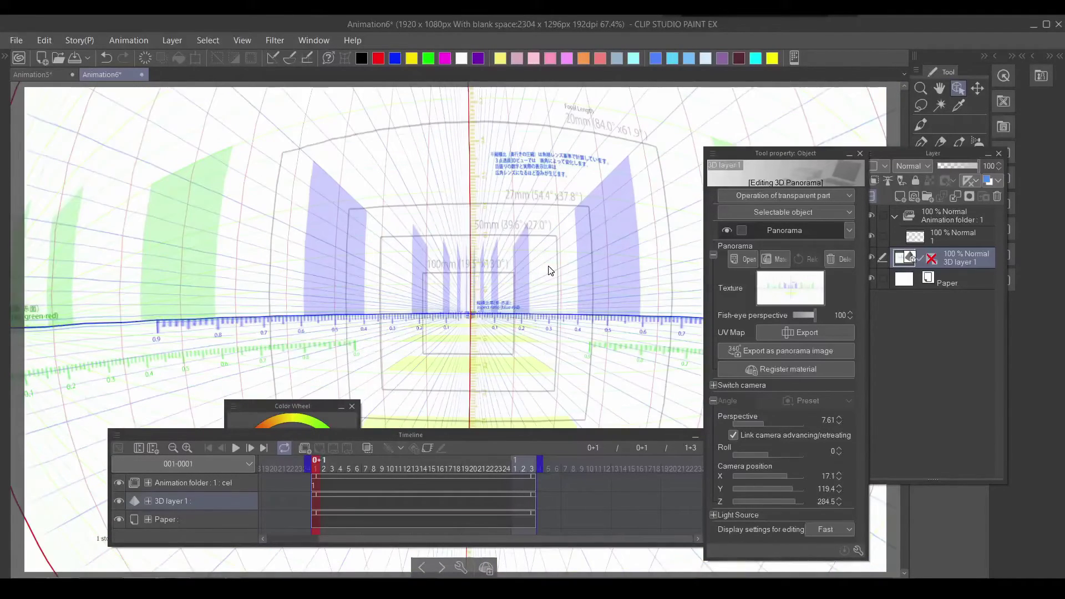
Widen the panorama camera to perspective 38.46, rotate it around the grid and set its roll to 31
scroll(547, 271, up, 4)
scroll(547, 274, up, 8)
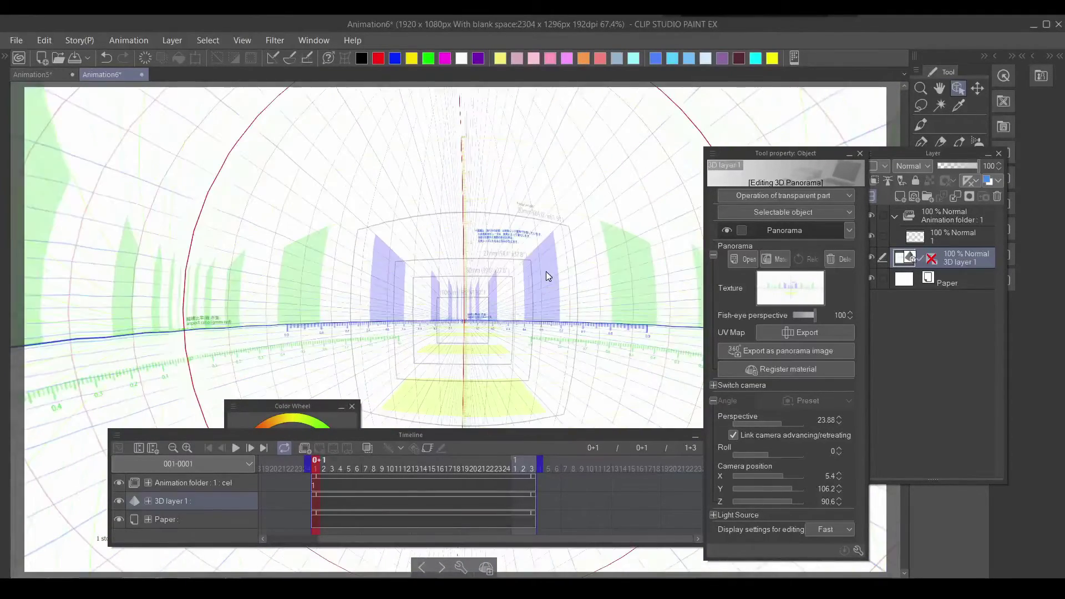
drag(610, 341, 575, 278)
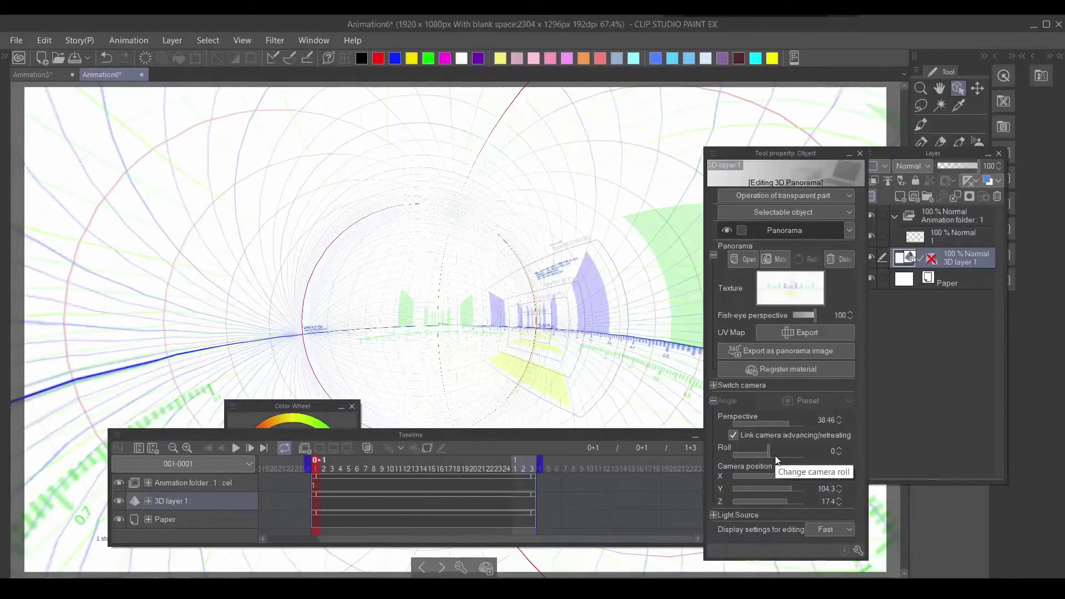
drag(766, 456, 774, 458)
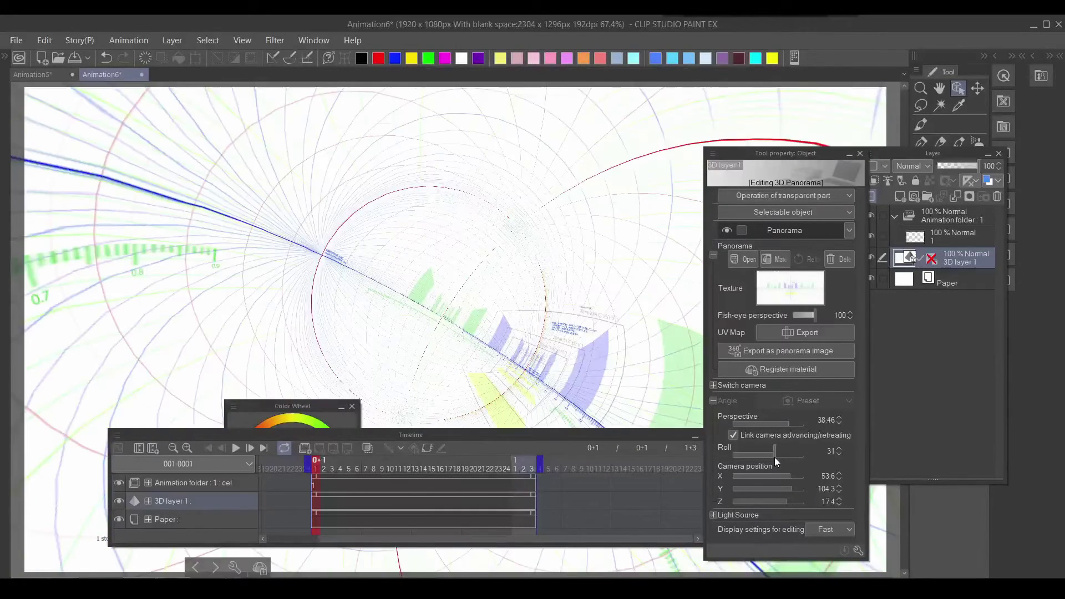
drag(525, 315, 472, 361)
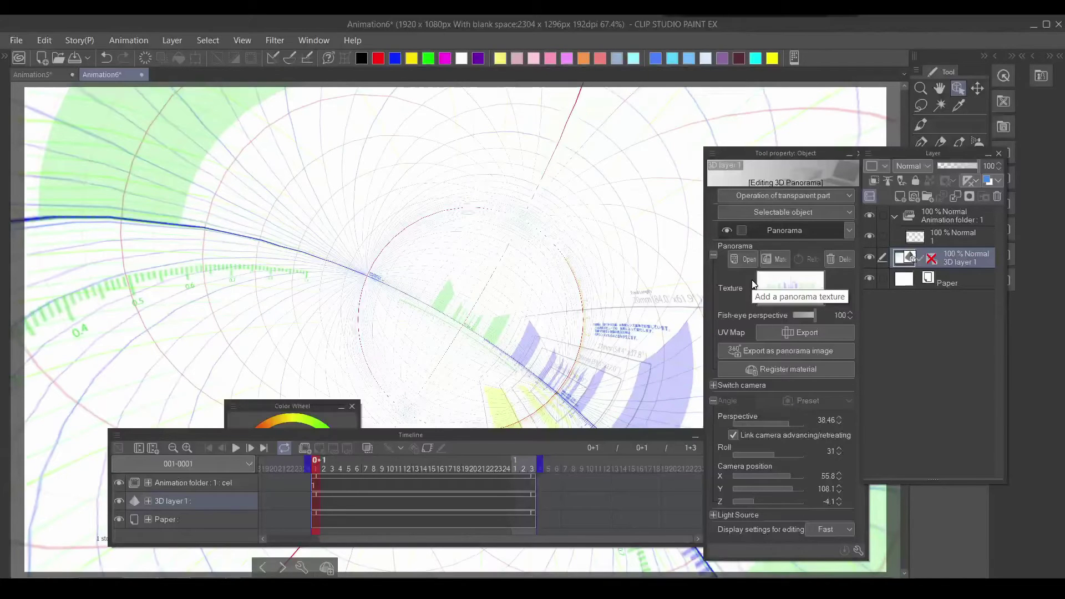
Load example BG warp.jpg from the Downloads folder as the 3D layer's panorama texture
click(745, 262)
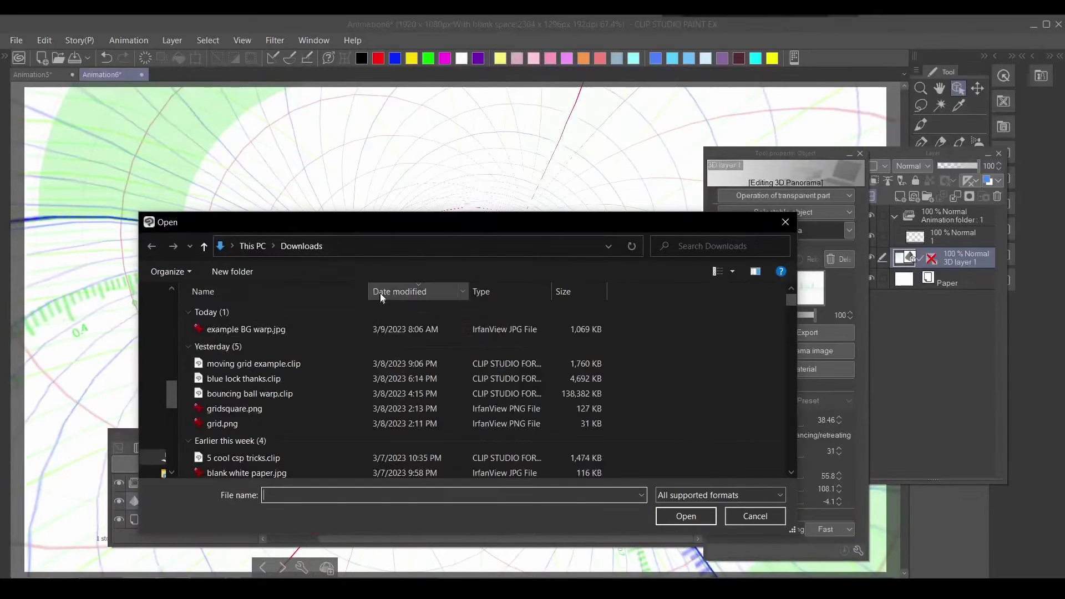
click(246, 330)
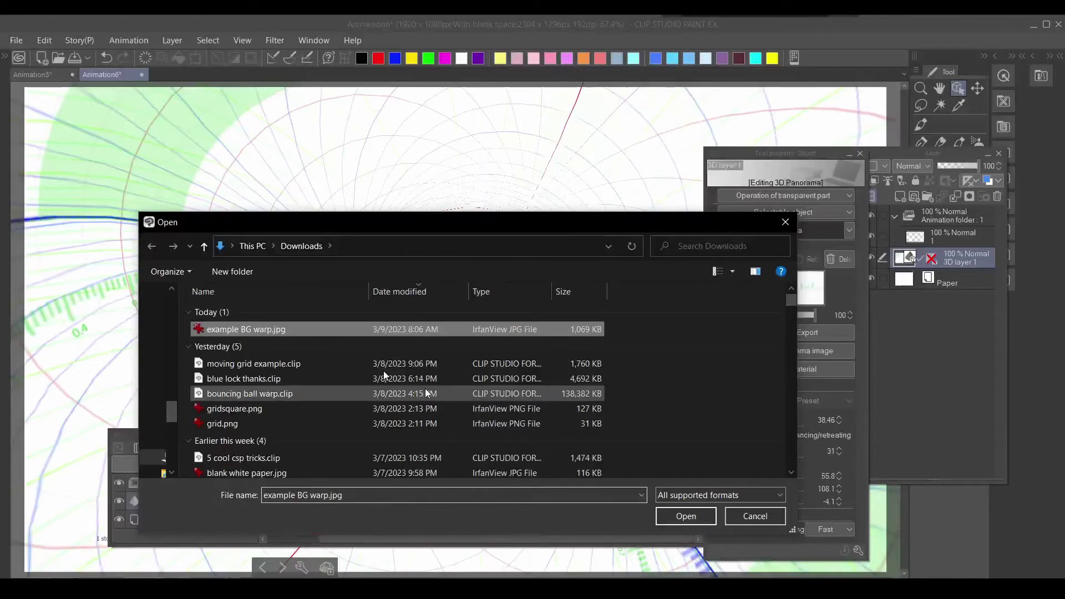
click(669, 525)
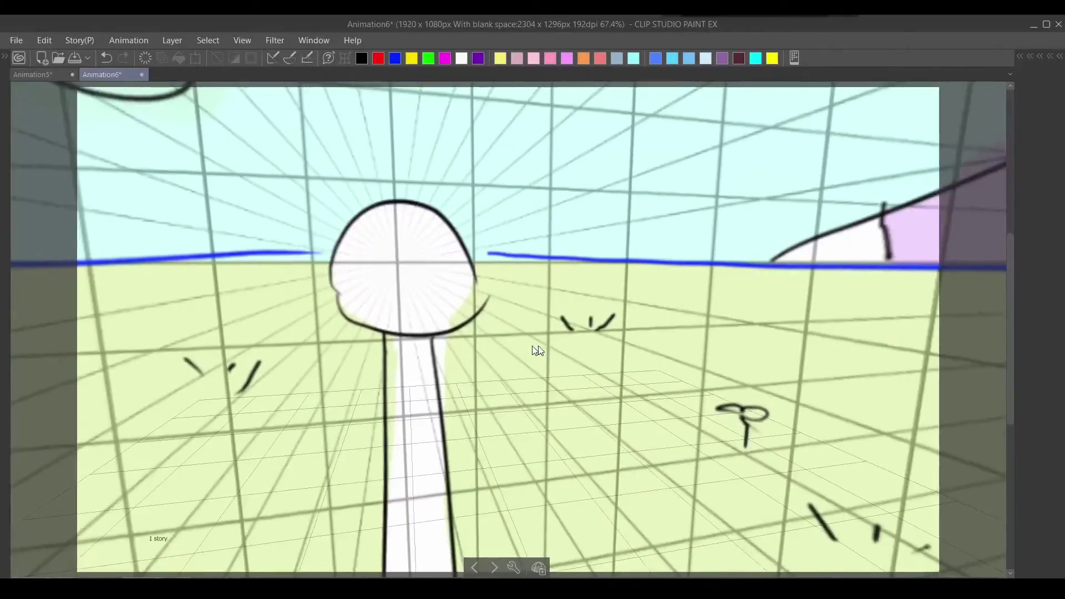
Rotate and zoom the panorama camera to frame the purple hill near the canvas centre with the tree beside it
drag(537, 348, 471, 332)
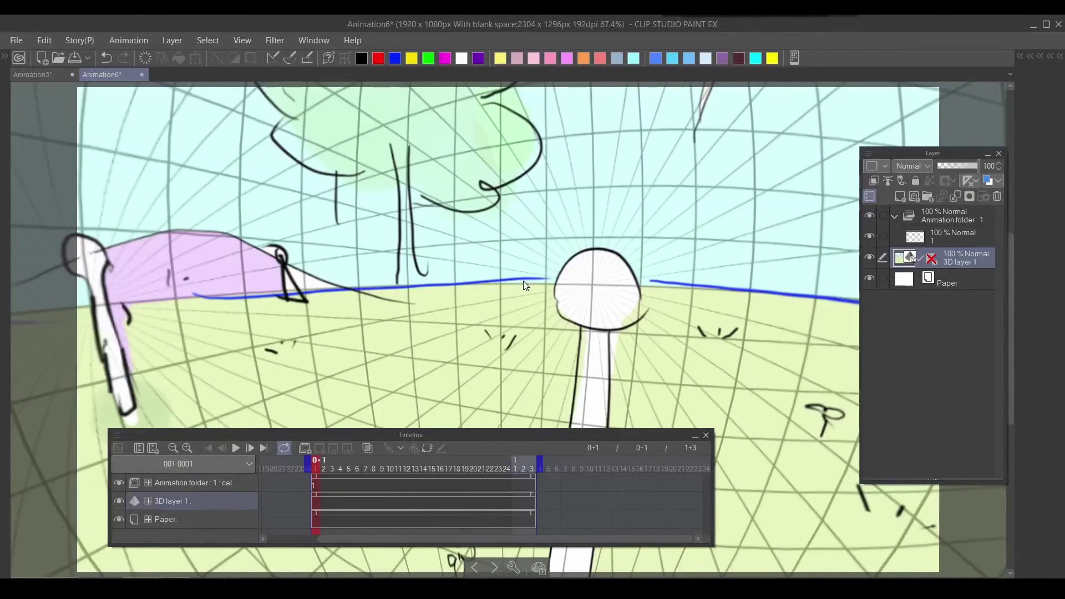
scroll(524, 279, up, 1)
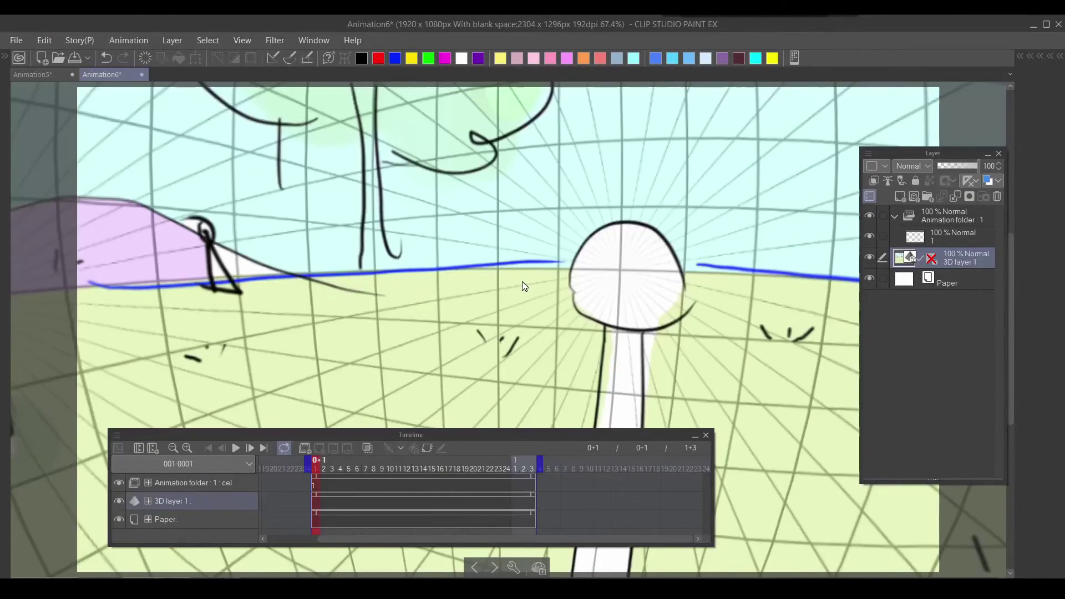
scroll(523, 277, down, 2)
drag(524, 278, 535, 299)
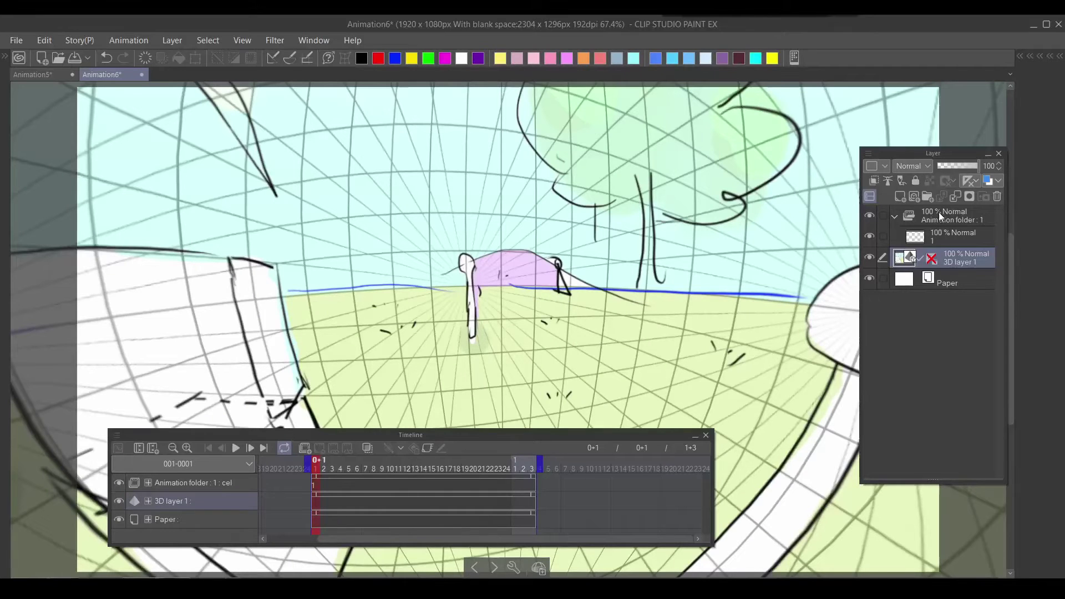
Put the 3D layer into a new layer folder and move that folder into the animation folder
click(929, 200)
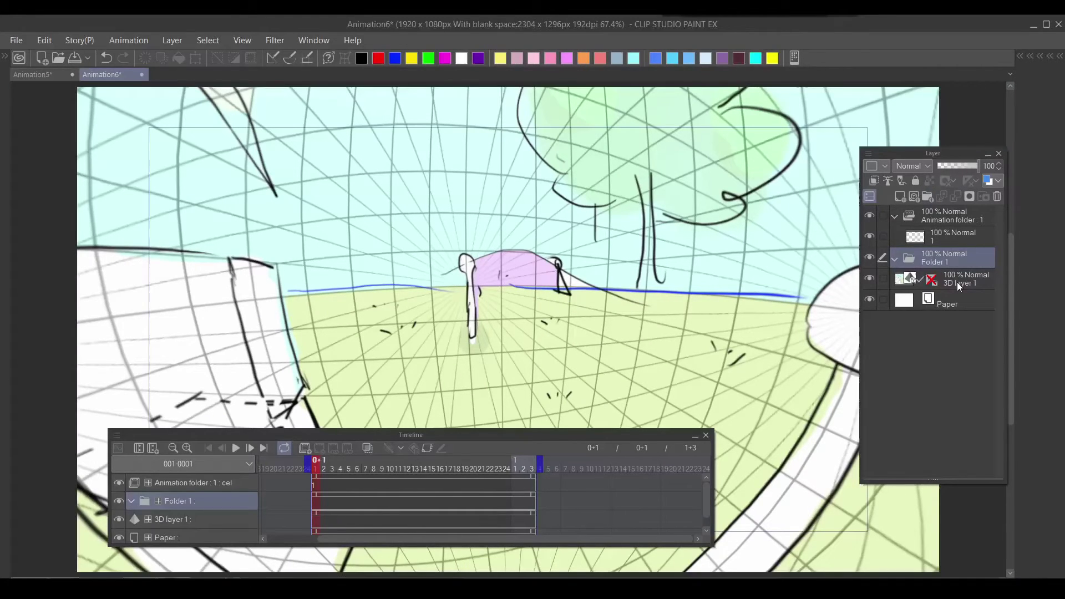
drag(963, 279, 950, 219)
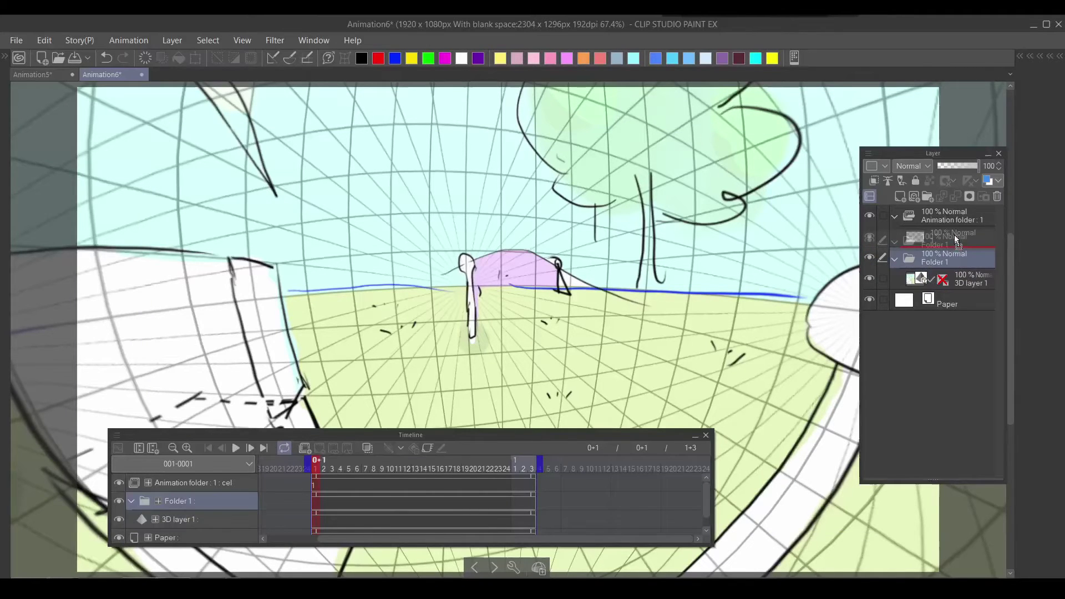
Delete the blank cel layer 1 from the animation folder and rename the 3D layer's folder as 1
click(945, 284)
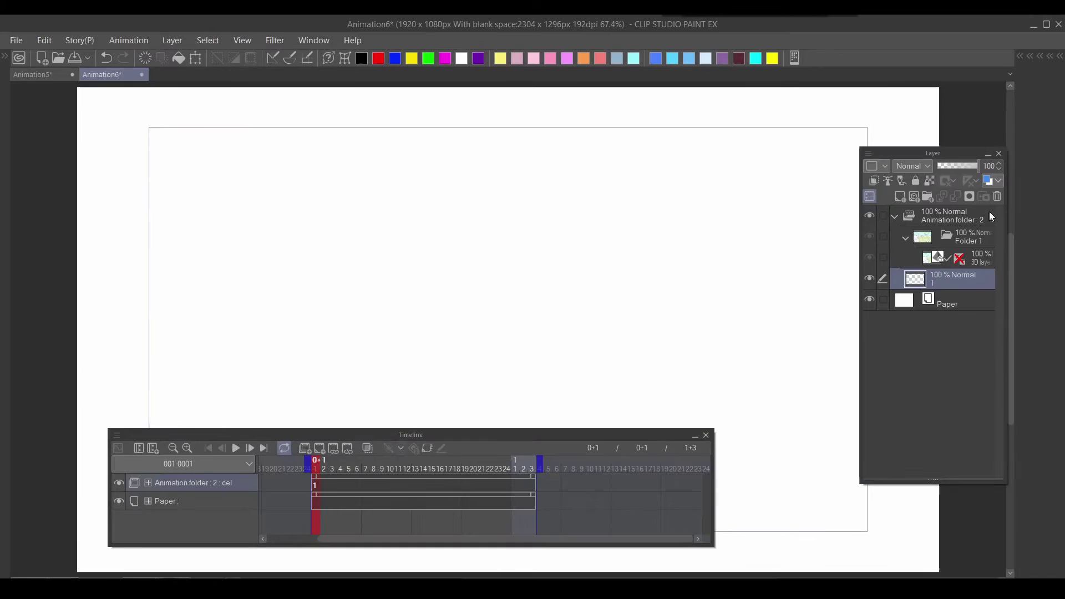
key(Delete)
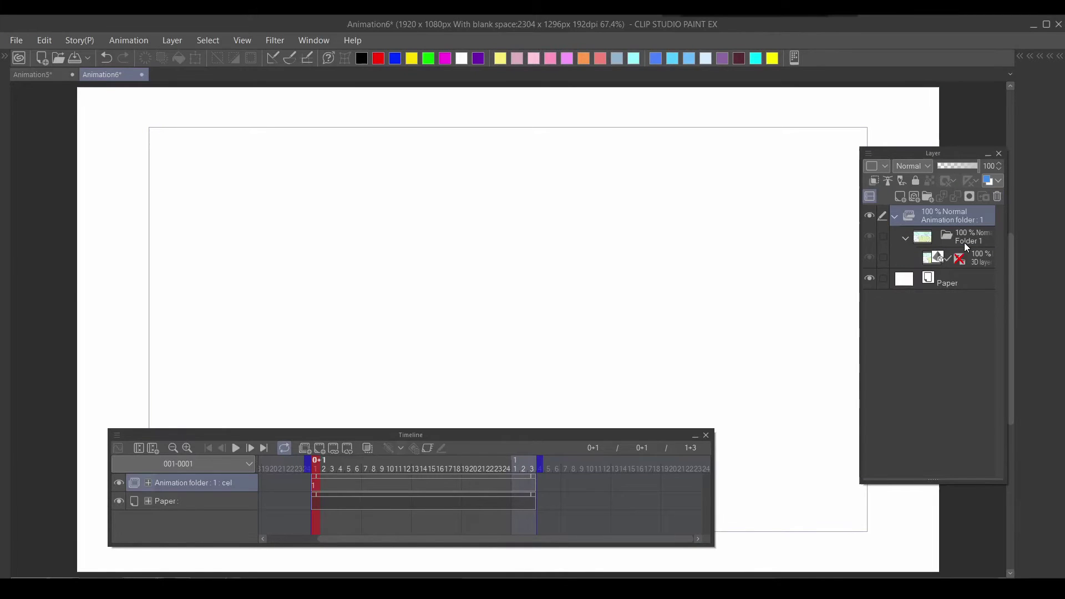
double_click(966, 242)
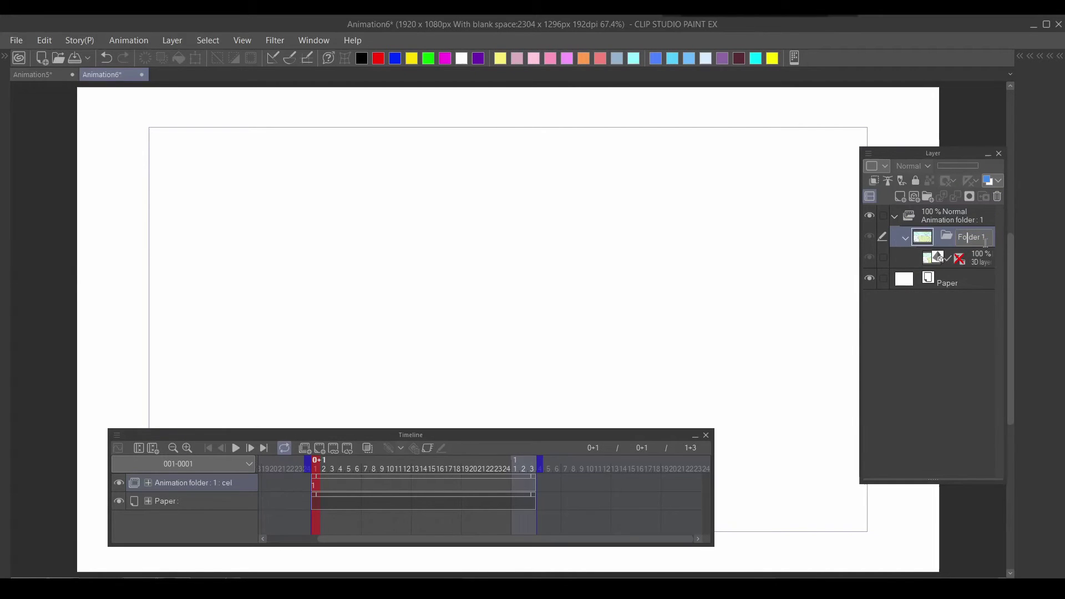
text(1)
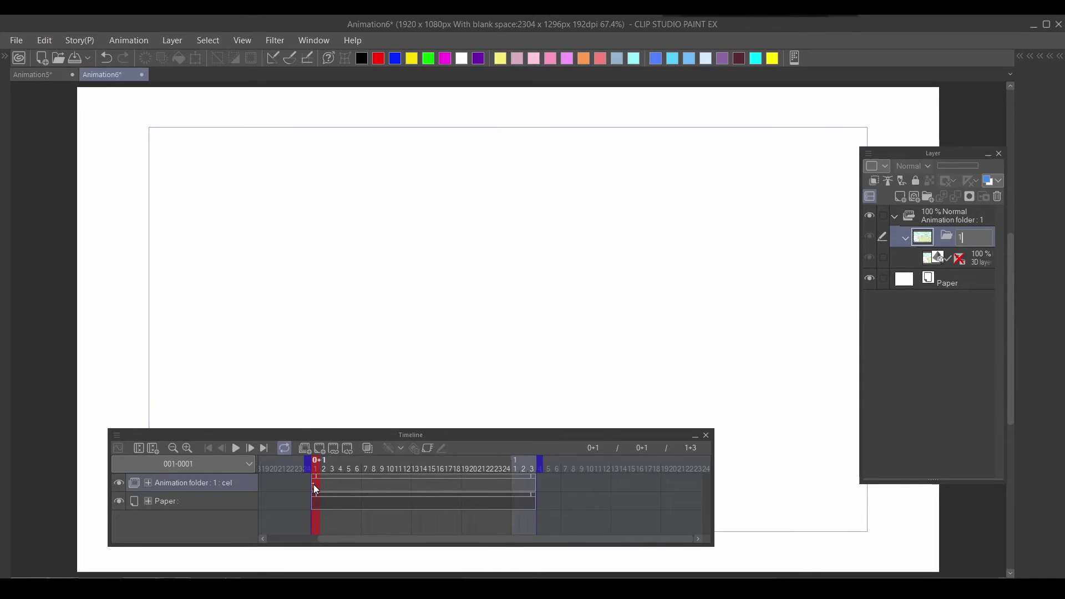
Assign cel 1 to frame 1, then create cel 2 at frame 3 with its panorama camera turned slightly towards the mushroom
click(314, 485)
click(332, 483)
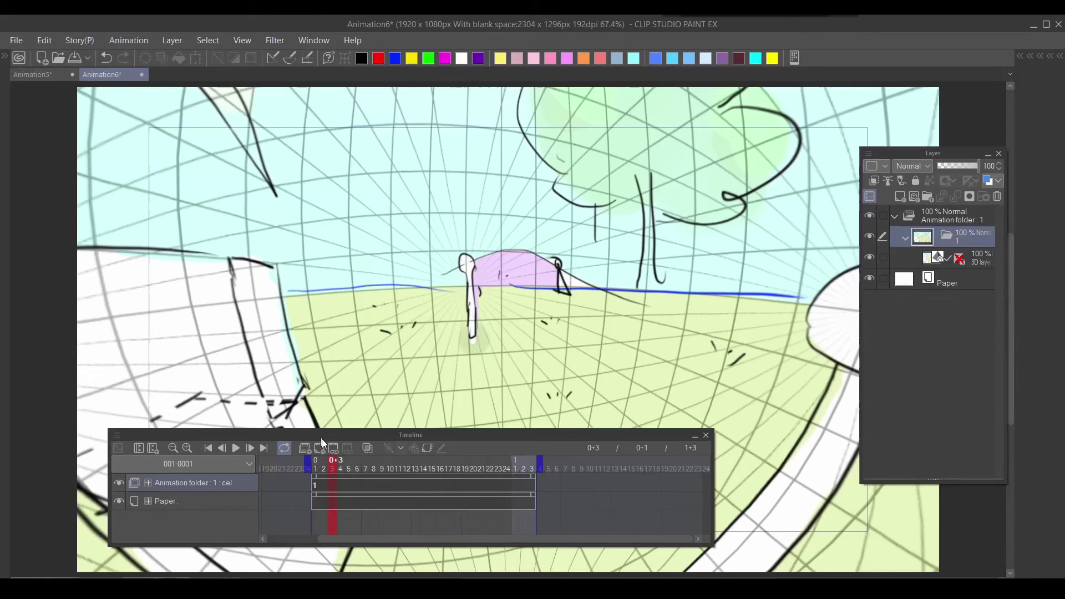
click(321, 447)
drag(517, 331, 503, 331)
Create cels 3 to 8 on every second frame up to frame 15, turning each panorama further towards the mushroom, and play the animation
click(329, 447)
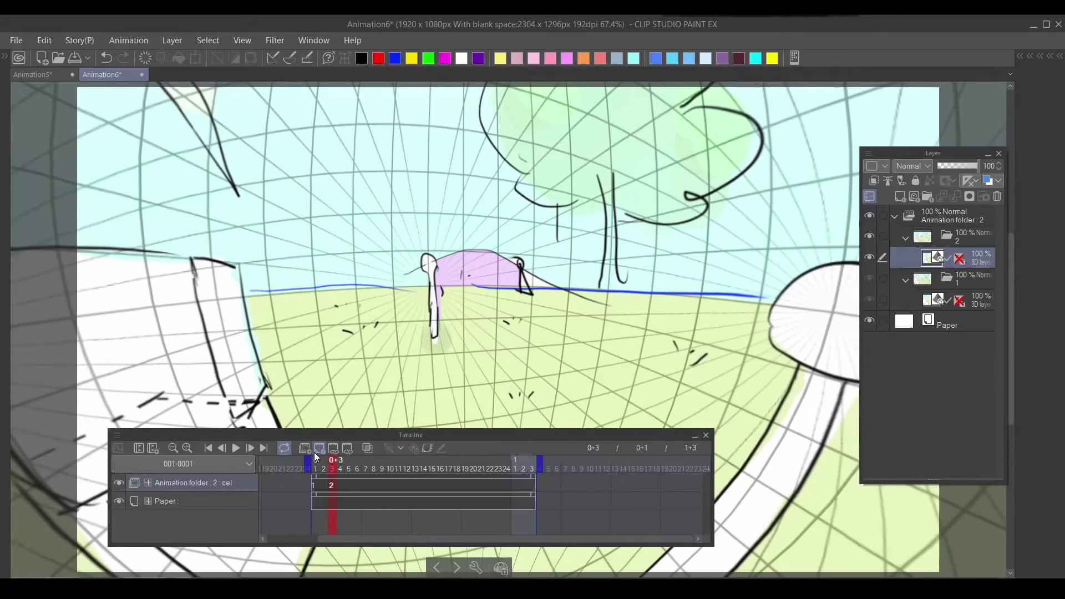
mouse_move(541, 341)
mouse_down()
mouse_move(520, 340)
mouse_move(551, 334)
mouse_move(487, 378)
mouse_move(537, 348)
mouse_up()
key(ctrl+shift+n)
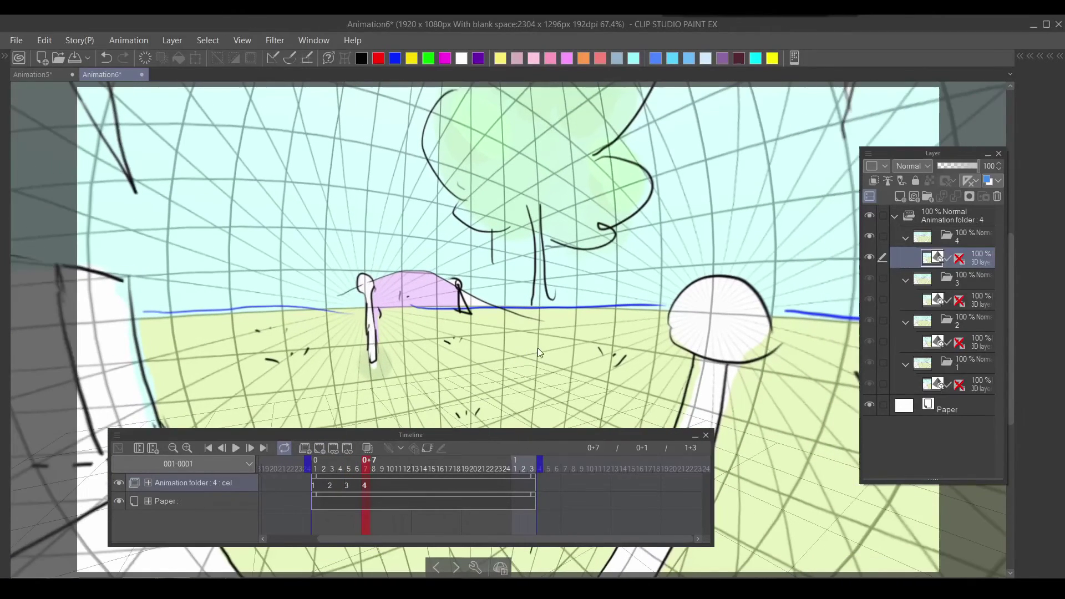
click(327, 448)
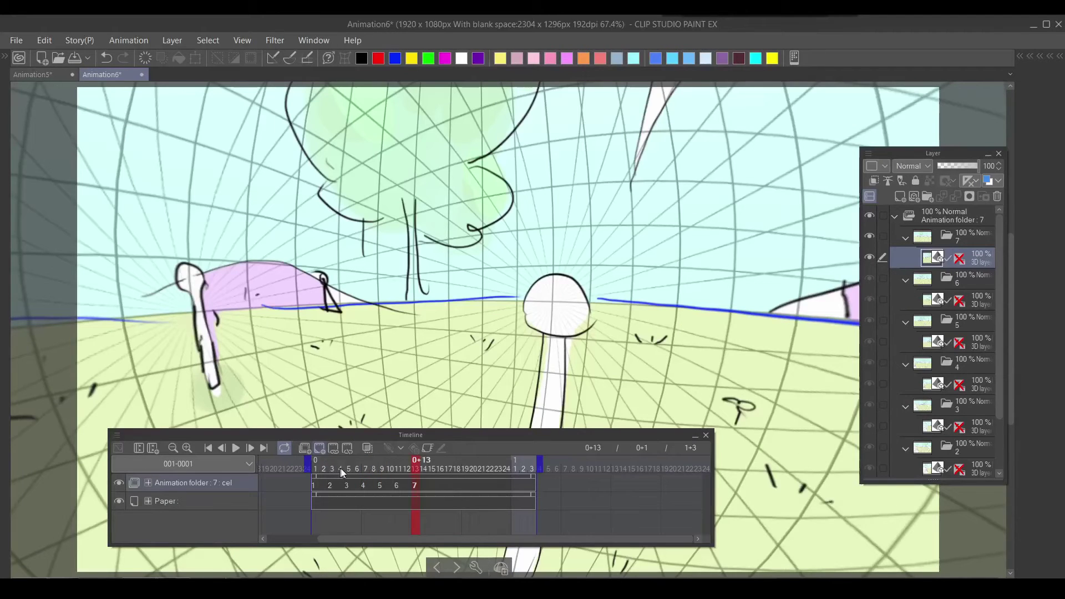
key(ctrl+shift+n)
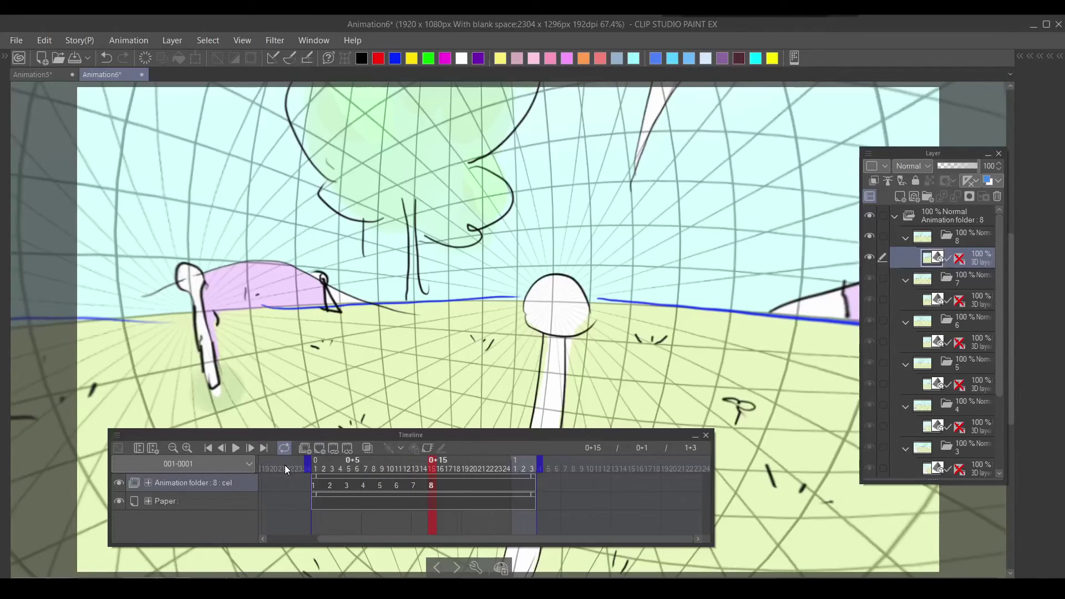
key(space)
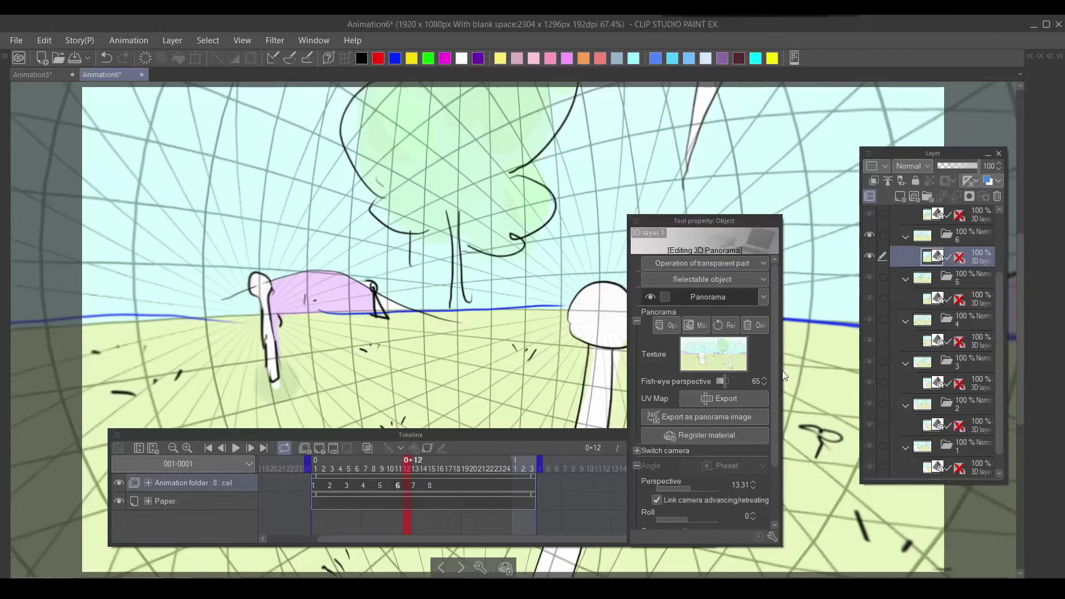
Go to cel 1 at frame 1 and set its panorama's fish-eye perspective to 0
drag(778, 380, 778, 385)
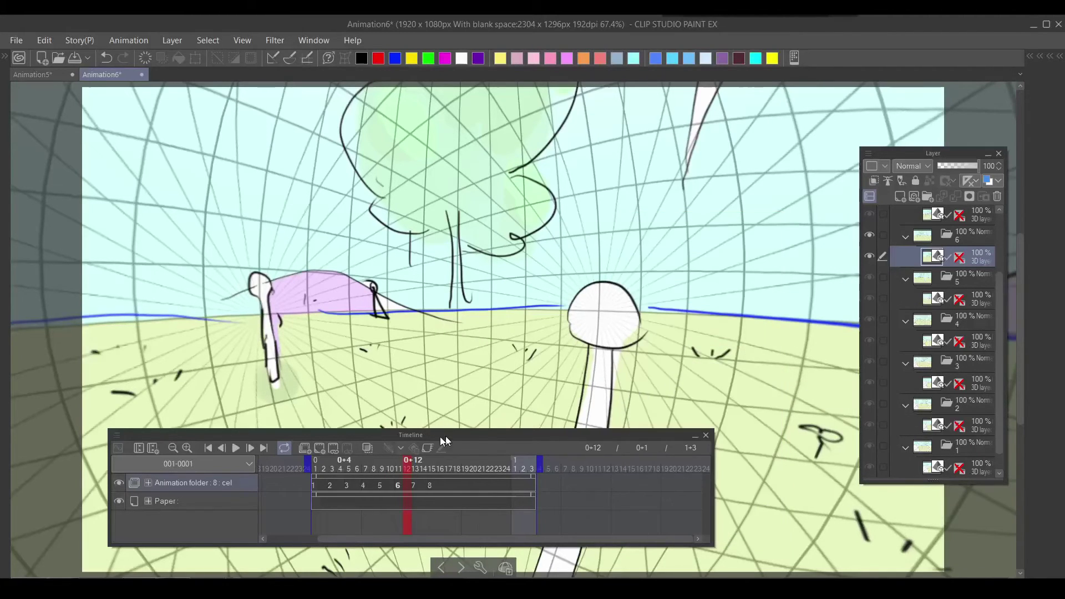
click(331, 472)
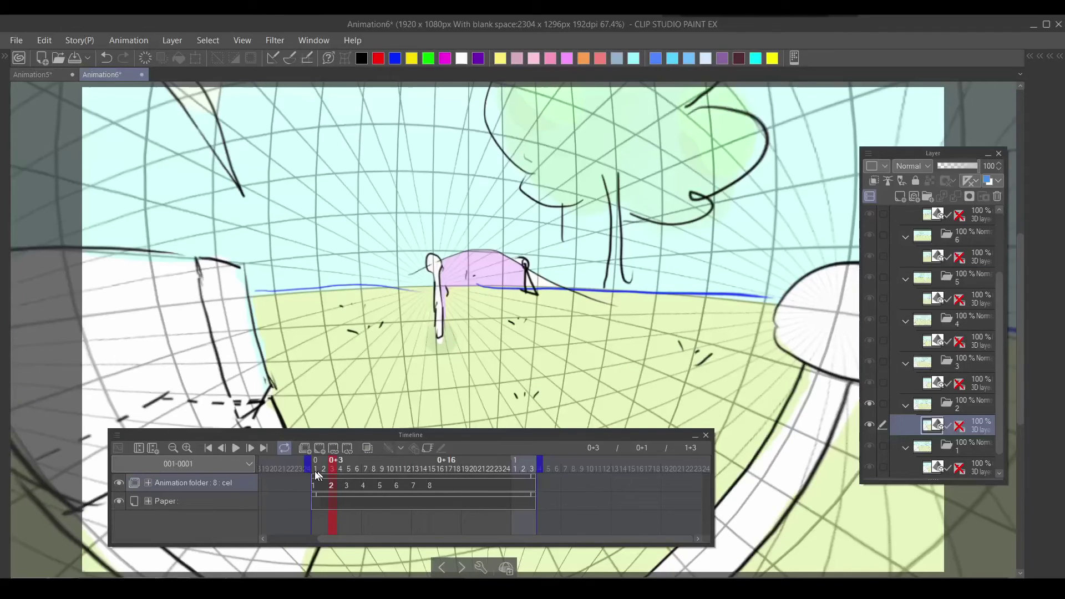
click(441, 469)
click(316, 487)
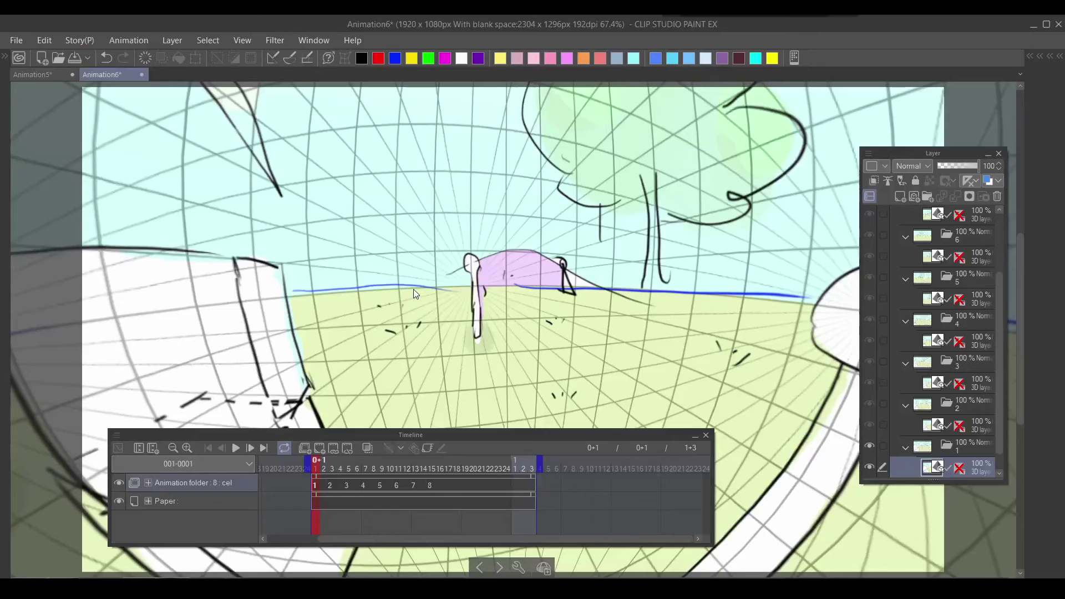
key(F4)
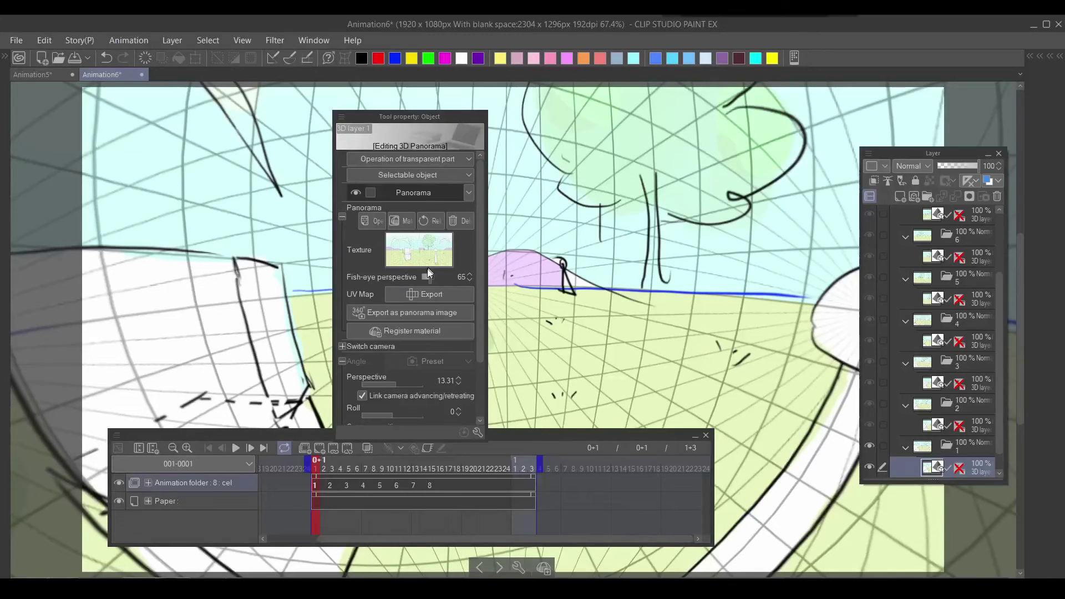
drag(426, 277, 419, 276)
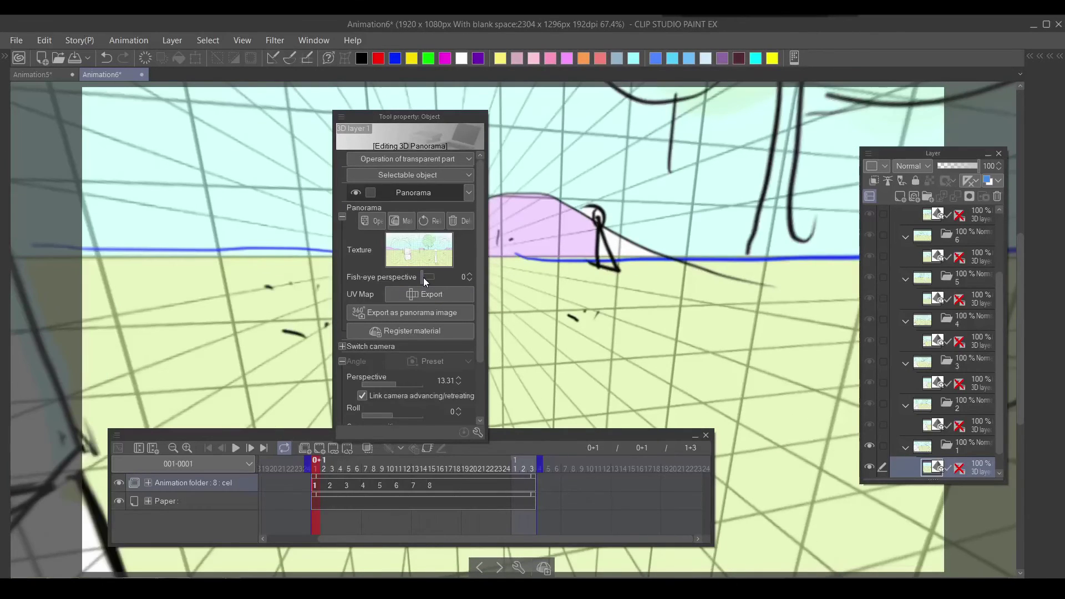
Go to cel 2 at frame 3 and lower its panorama's fish-eye perspective to about 17
key(Right)
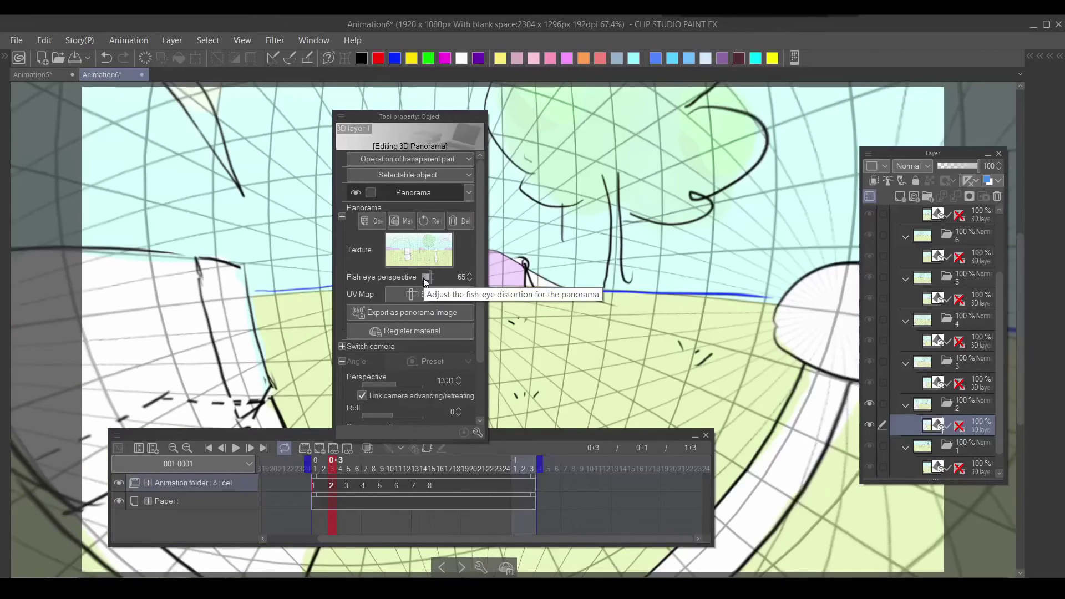
key(Right)
key(Right)
key(Left)
key(Left)
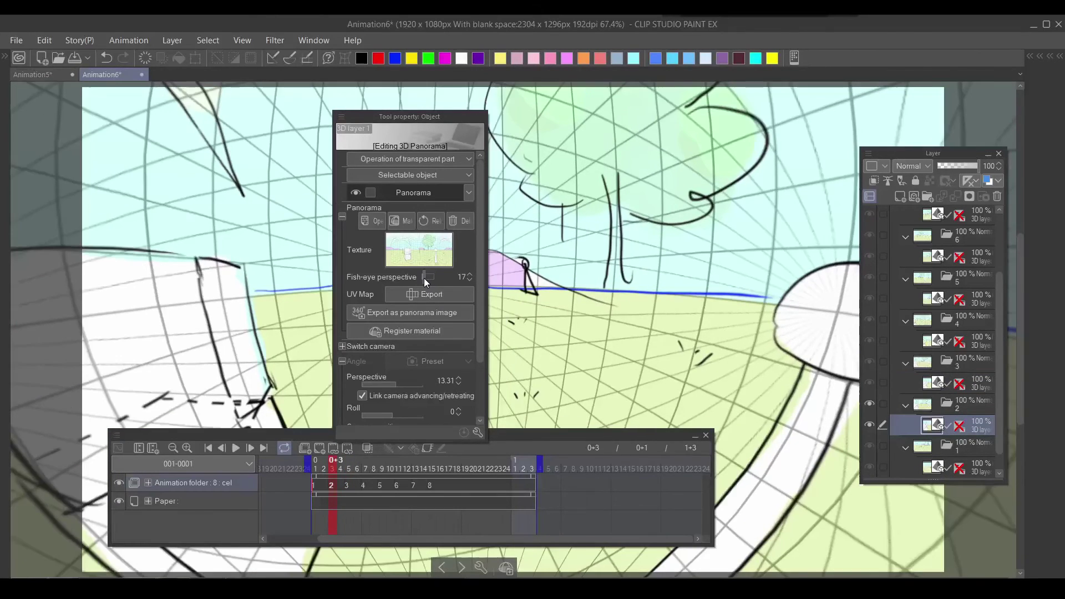
Lower the panorama's fish-eye perspective to about 35 on cel 3 and about 48 on cel 4
key(Right)
key(Right)
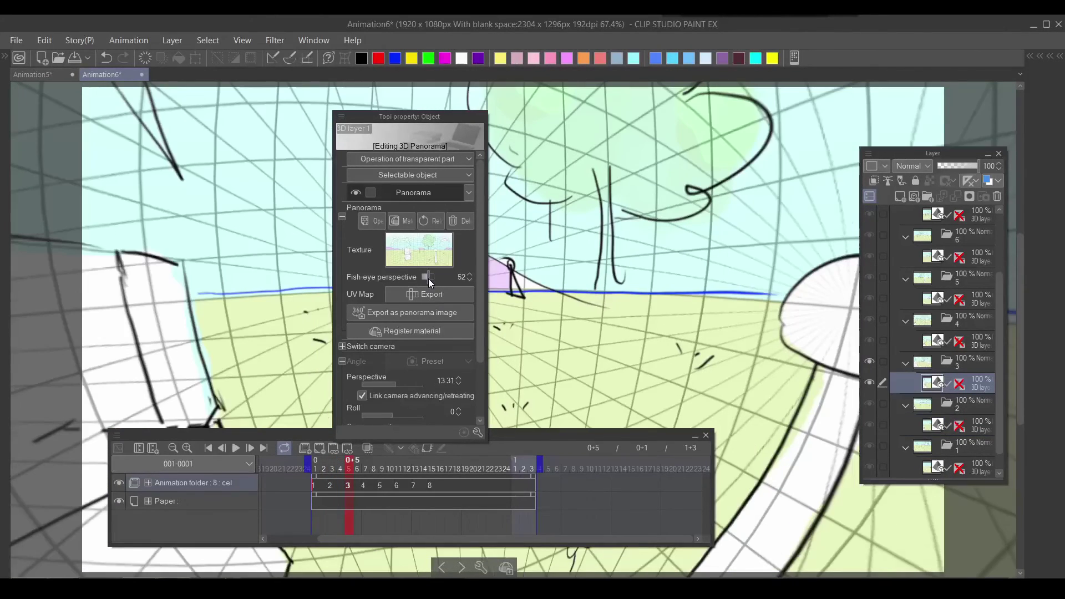
key(Right)
key(Right)
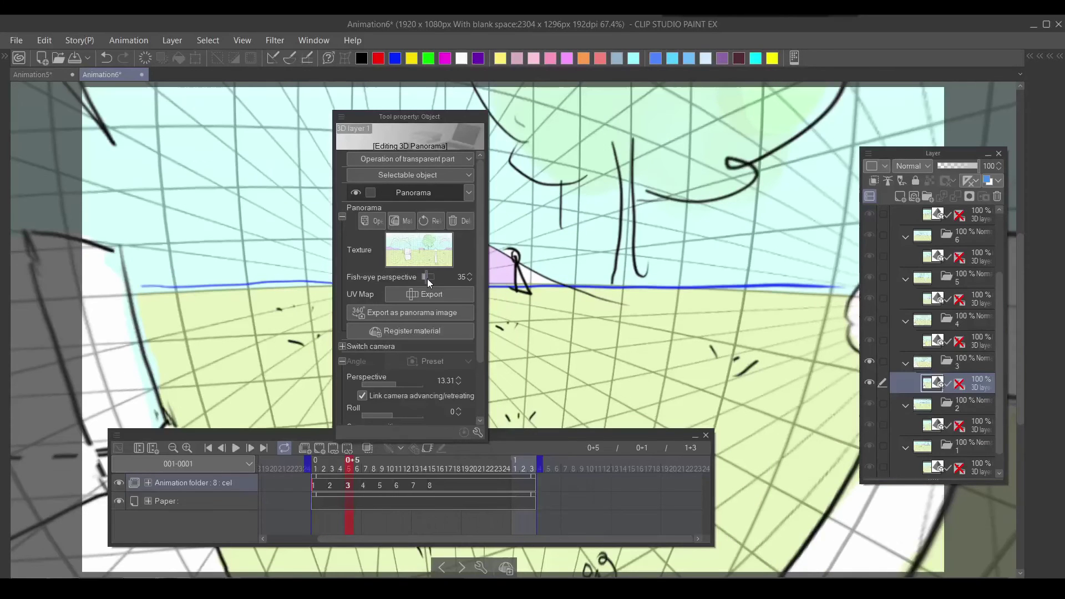
drag(430, 279, 428, 278)
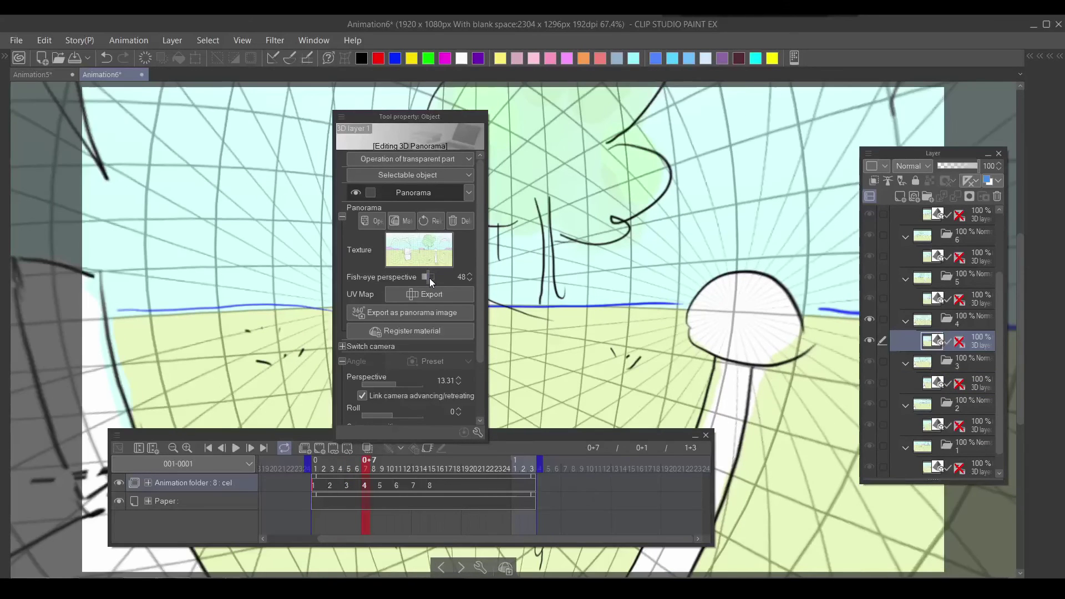
key(Right)
key(Right)
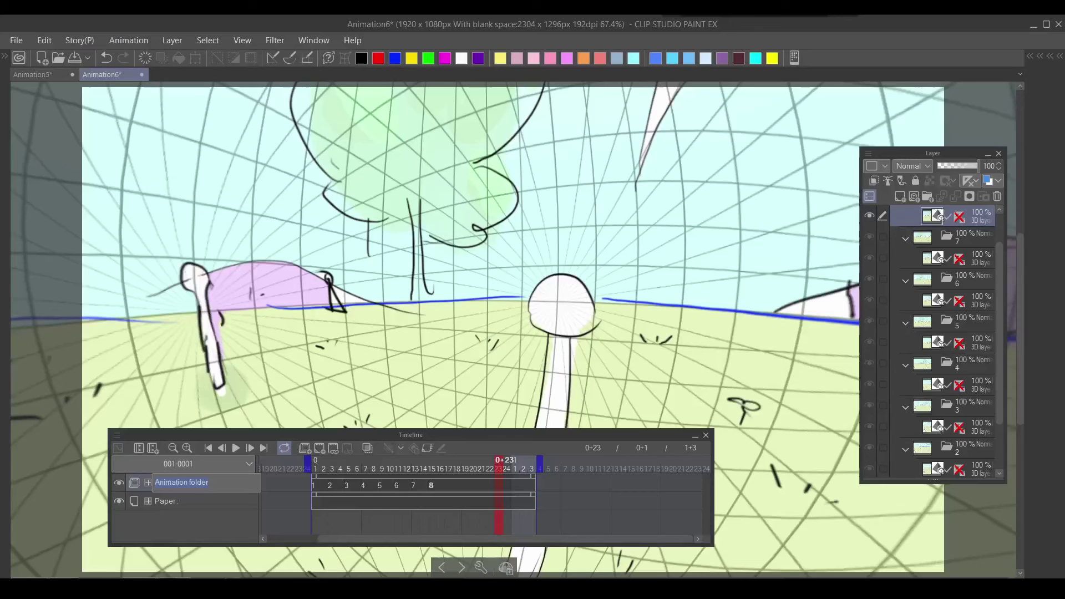
Rename the animation folder as BG and add animation folder C above it with blank cels 1 to 8 on every second frame
text(BG)
key(Return)
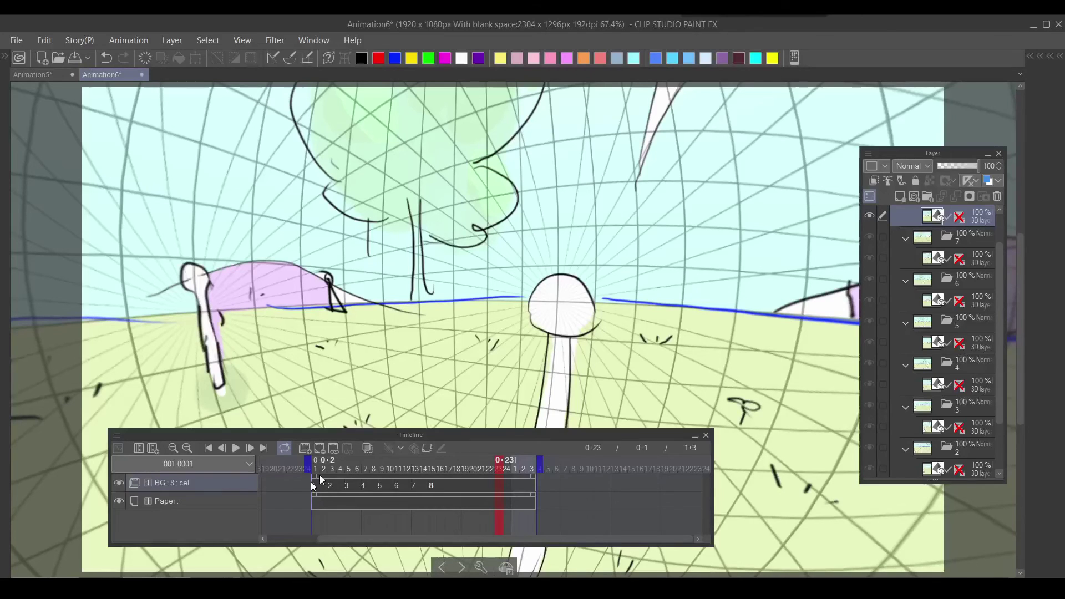
click(315, 486)
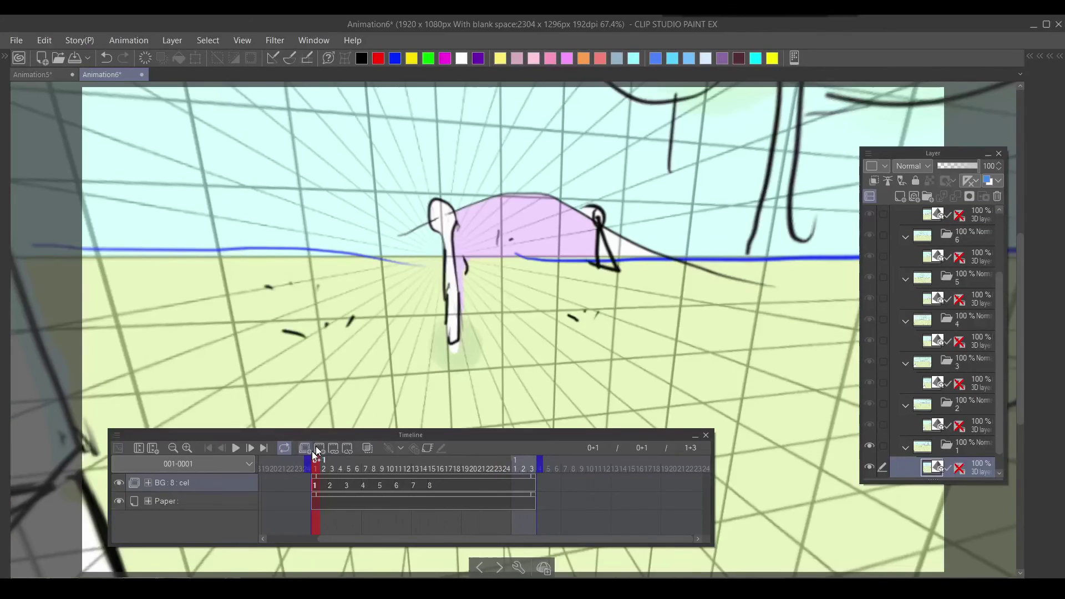
click(316, 448)
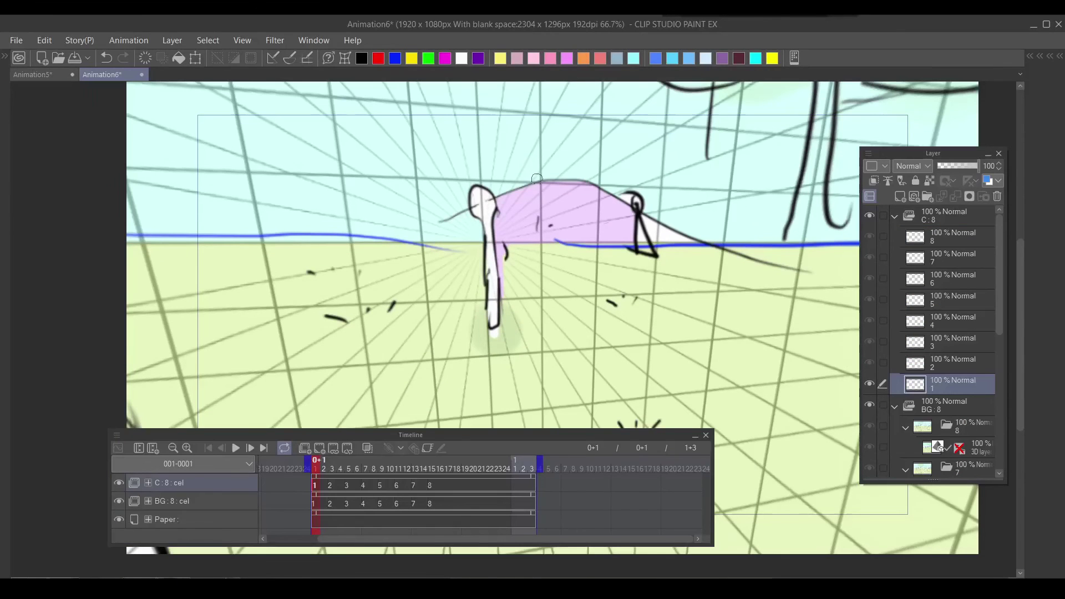
mouse_move(523, 174)
mouse_down()
mouse_move(553, 189)
mouse_move(558, 170)
mouse_move(531, 177)
mouse_up()
key(Right)
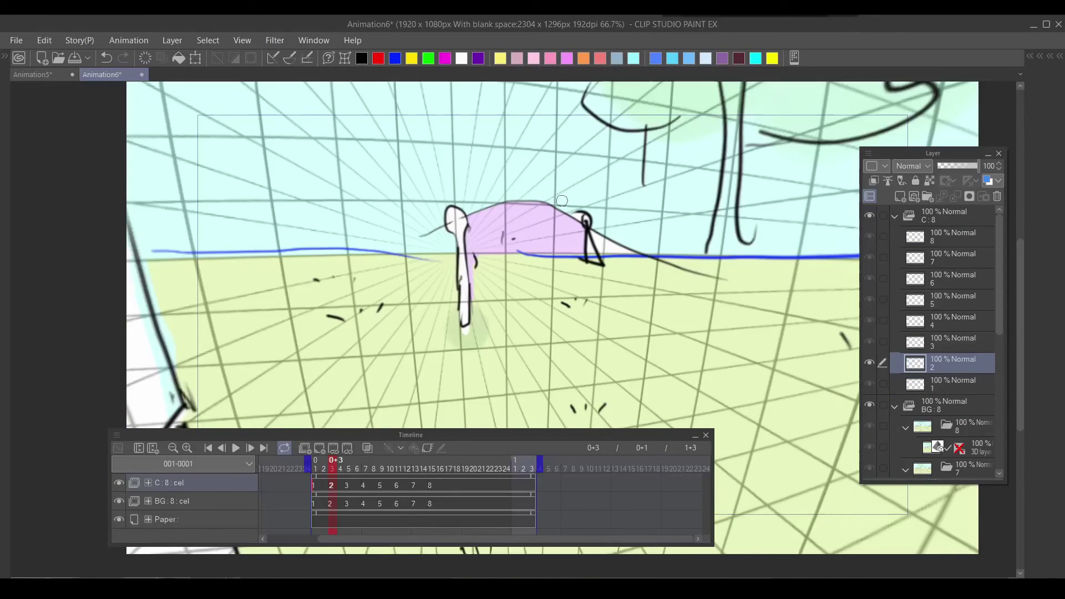
Sketch a rough red circle frame by frame on the cels of folder C and play the animation
key(Left)
key(Right)
key(Right)
key(Right)
key(Right)
key(Right)
key(Right)
key(Right)
key(Right)
key(Right)
key(Right)
key(Right)
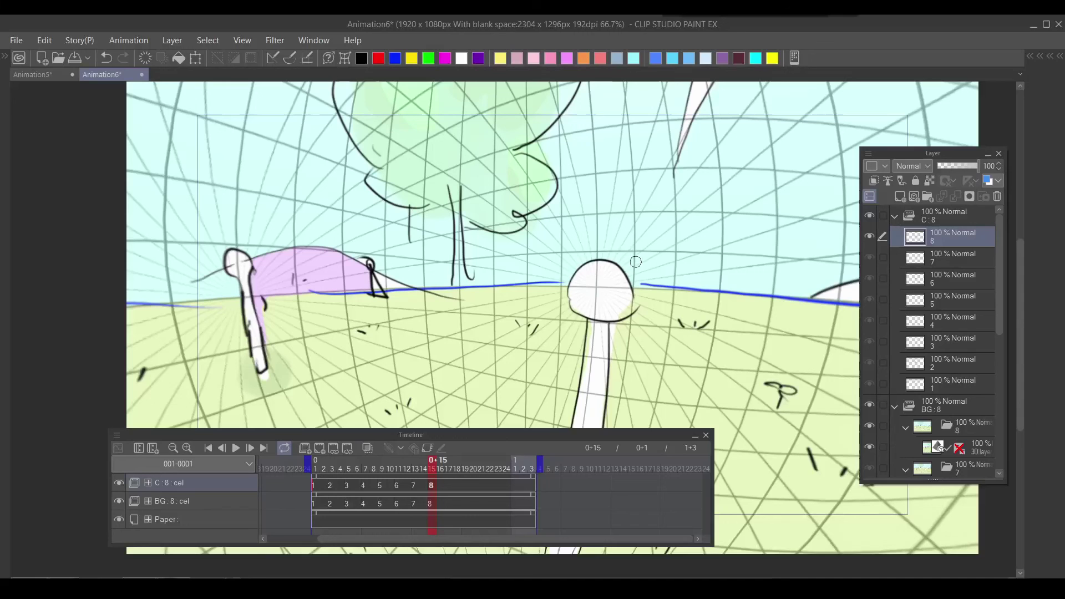
key(space)
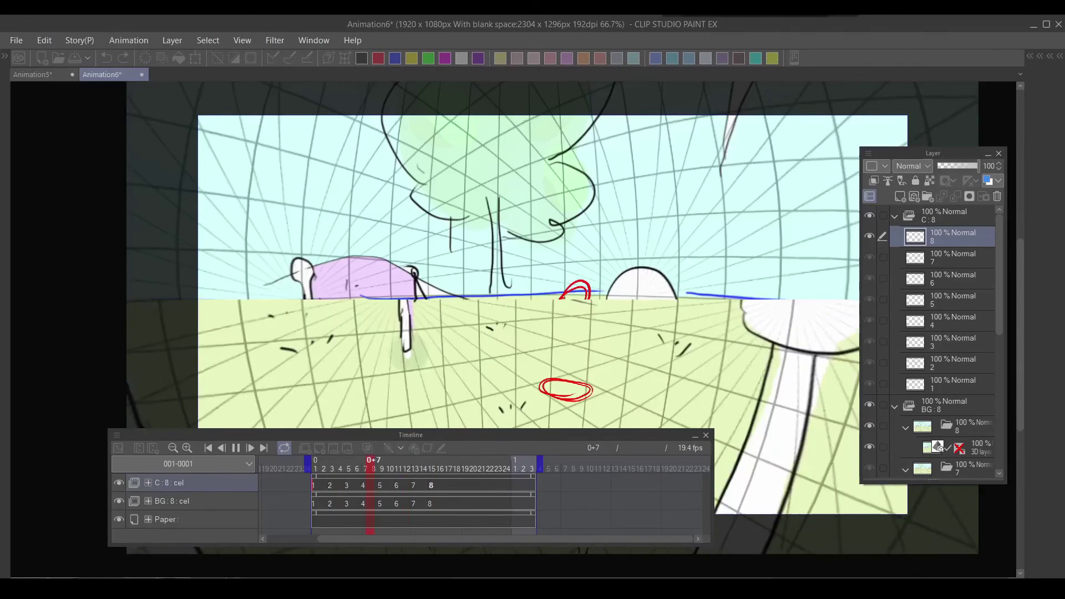